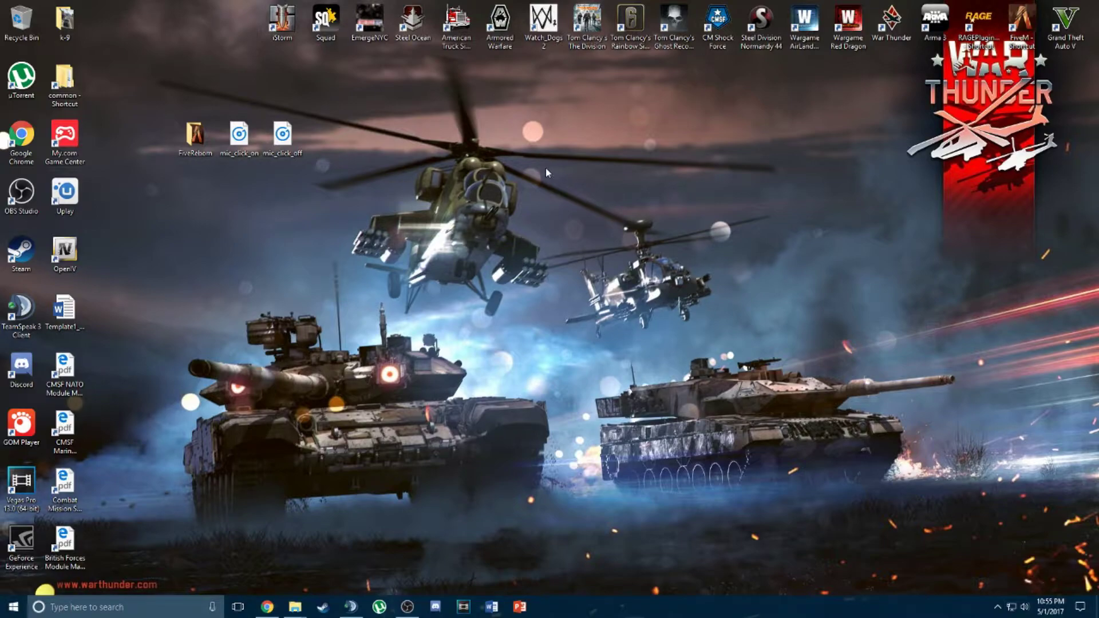
Bring up the Lambda Menu download page and the FiveReborn folder window, and select the LAMBDAMENU folder.
{"action": "left_click", "coordinate": [267, 607]}
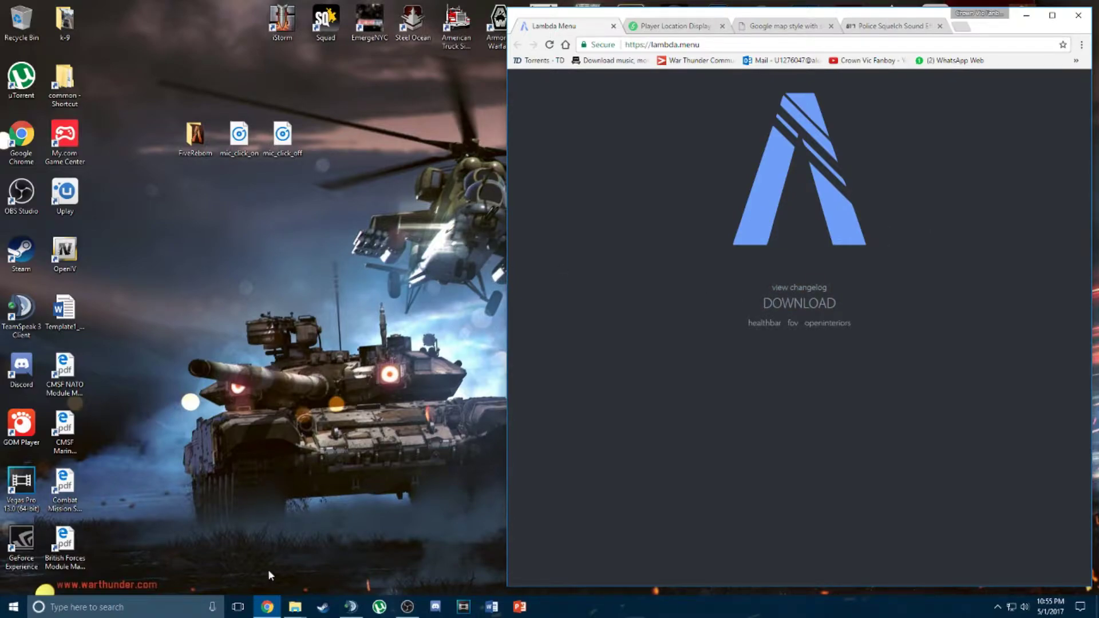
{"action": "mouse_move", "coordinate": [286, 601]}
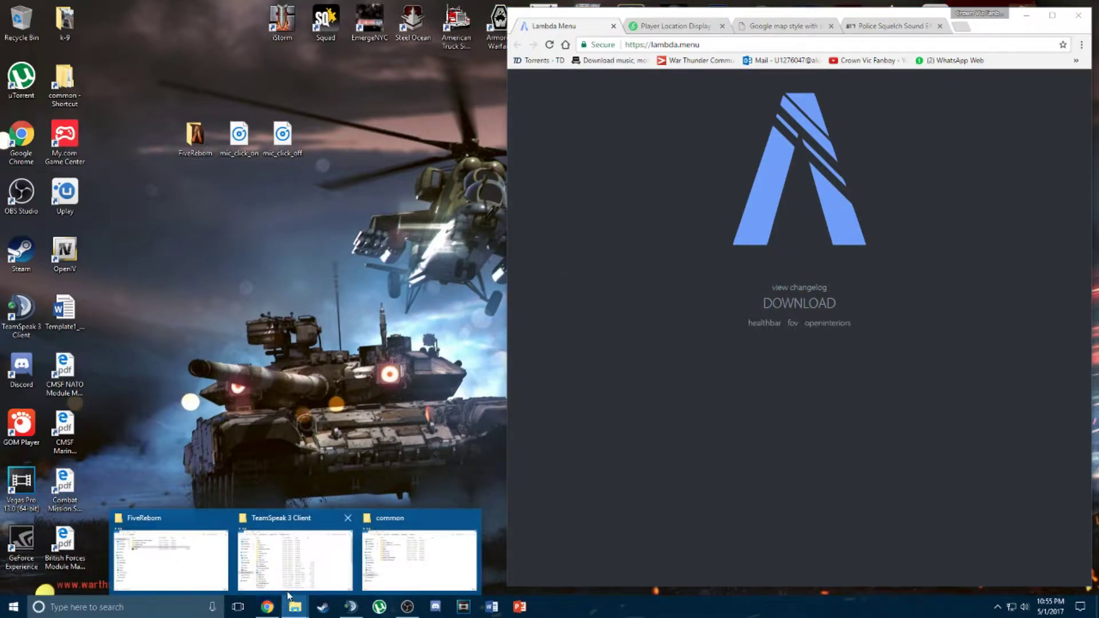
{"action": "left_click", "coordinate": [217, 561]}
{"action": "left_click", "coordinate": [312, 562]}
{"action": "left_click", "coordinate": [196, 442]}
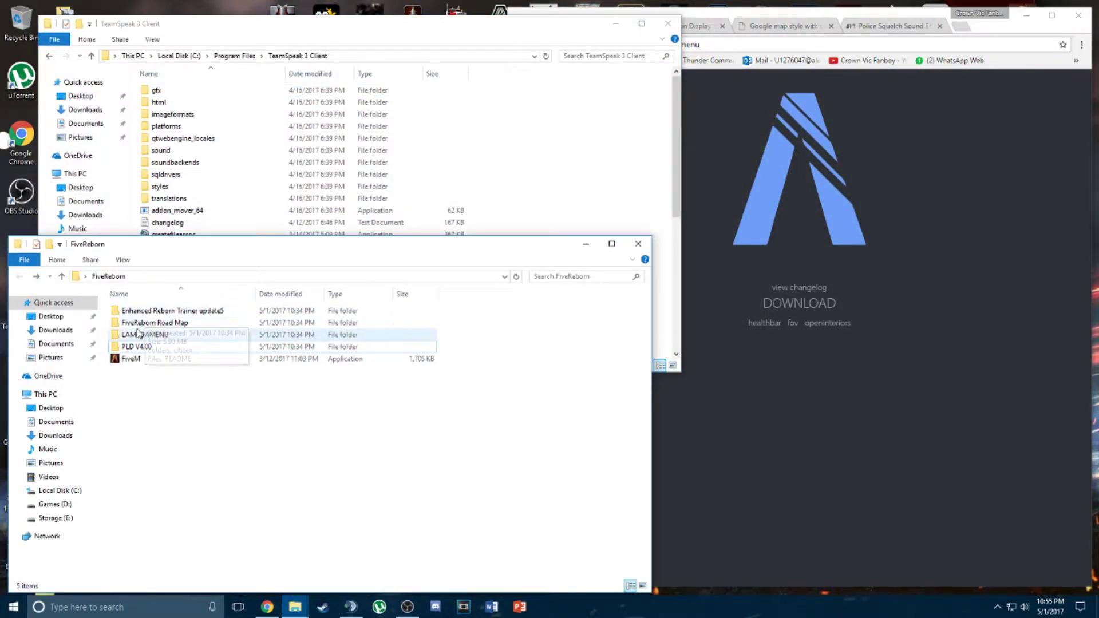
{"action": "left_click", "coordinate": [158, 338]}
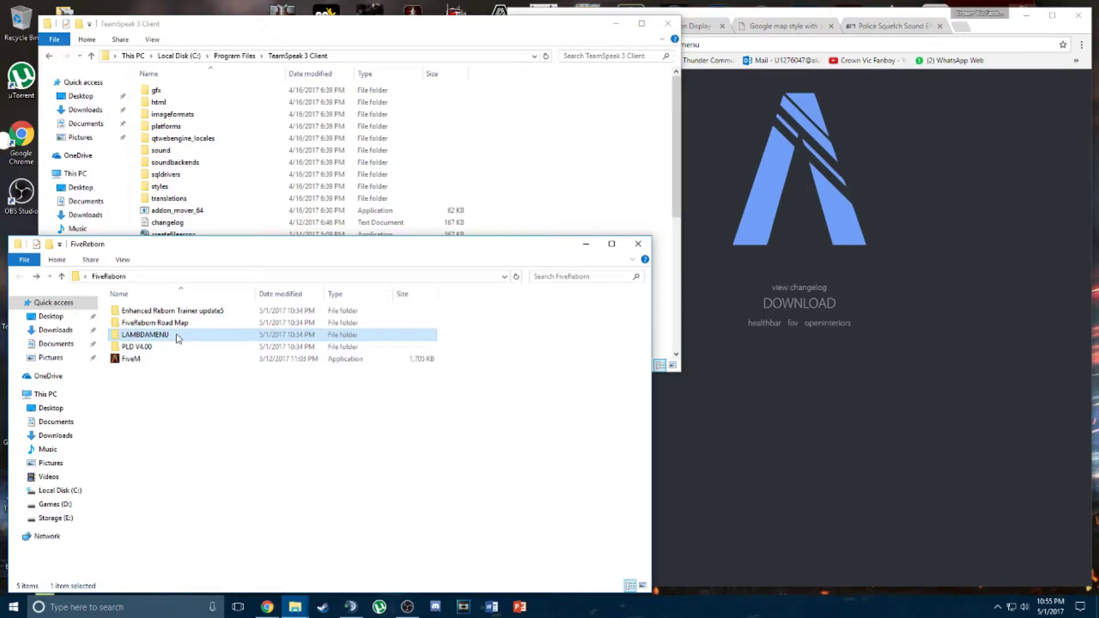
Open the 5Reborn folder inside Grand Theft Auto V - FiveReborn in the common folder window and dismiss its properties.
{"action": "left_click", "coordinate": [296, 606]}
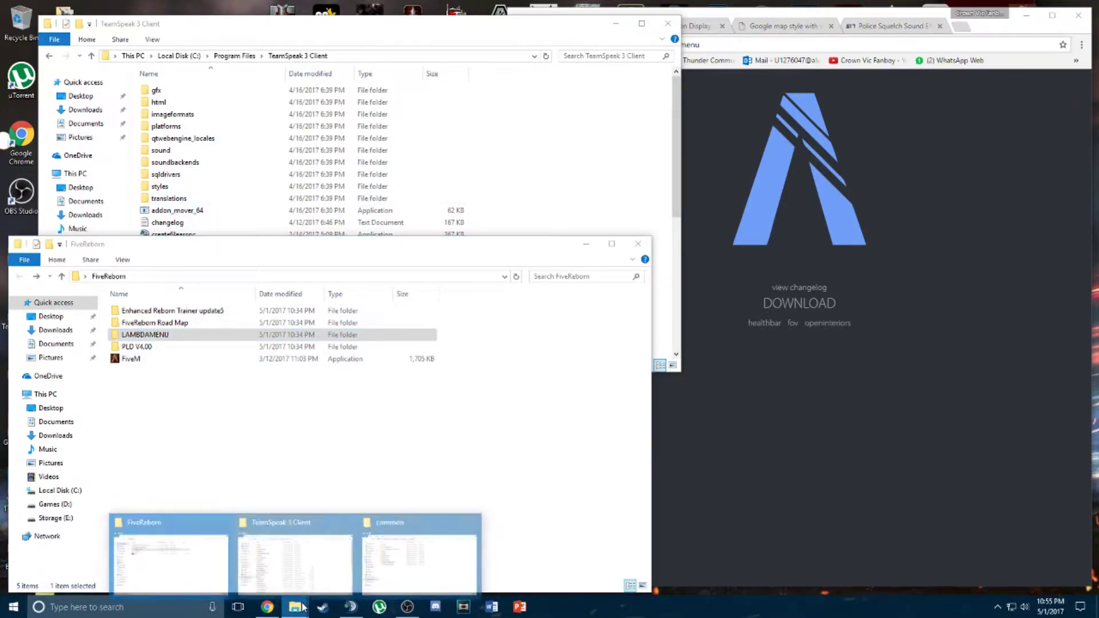
{"action": "left_click", "coordinate": [428, 573]}
{"action": "double_click", "coordinate": [168, 100]}
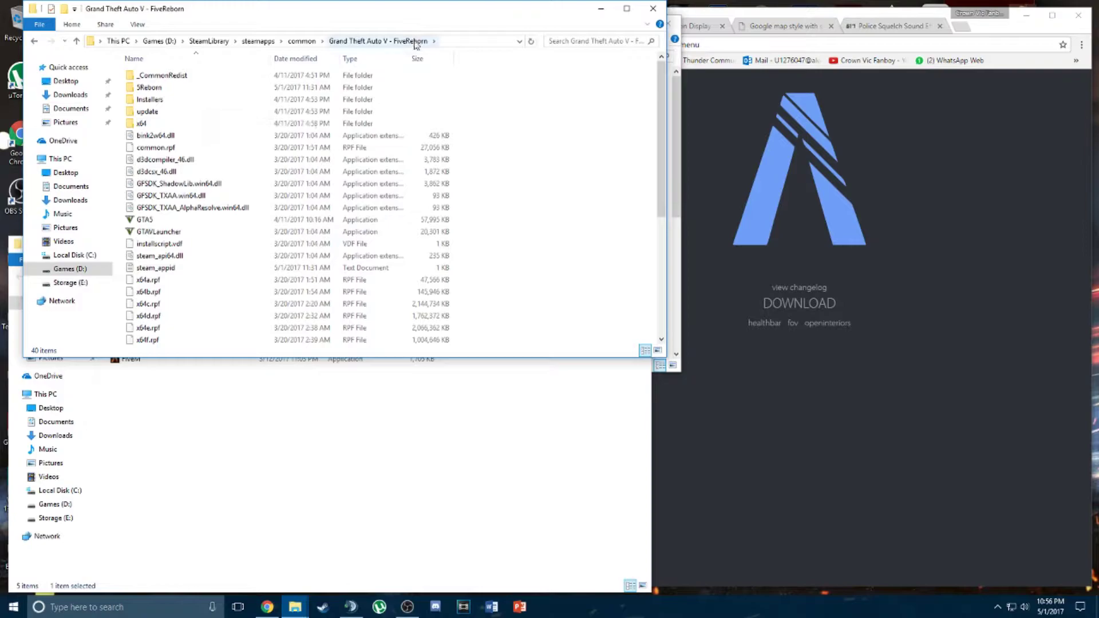
{"action": "left_click", "coordinate": [148, 90]}
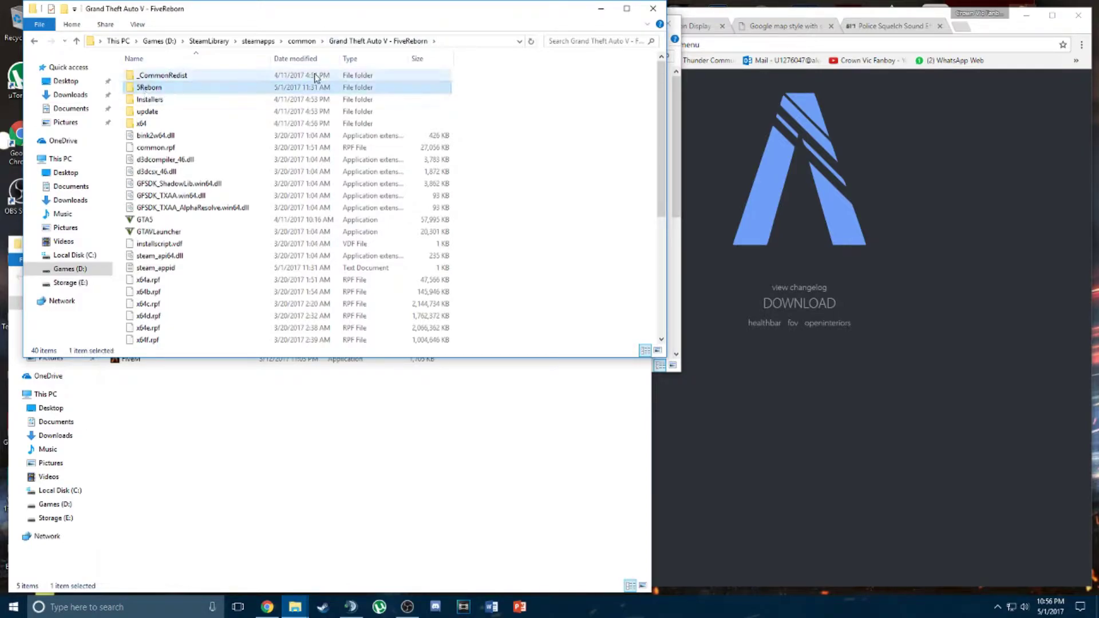
{"action": "double_click", "coordinate": [161, 90]}
{"action": "mouse_move", "coordinate": [542, 616]}
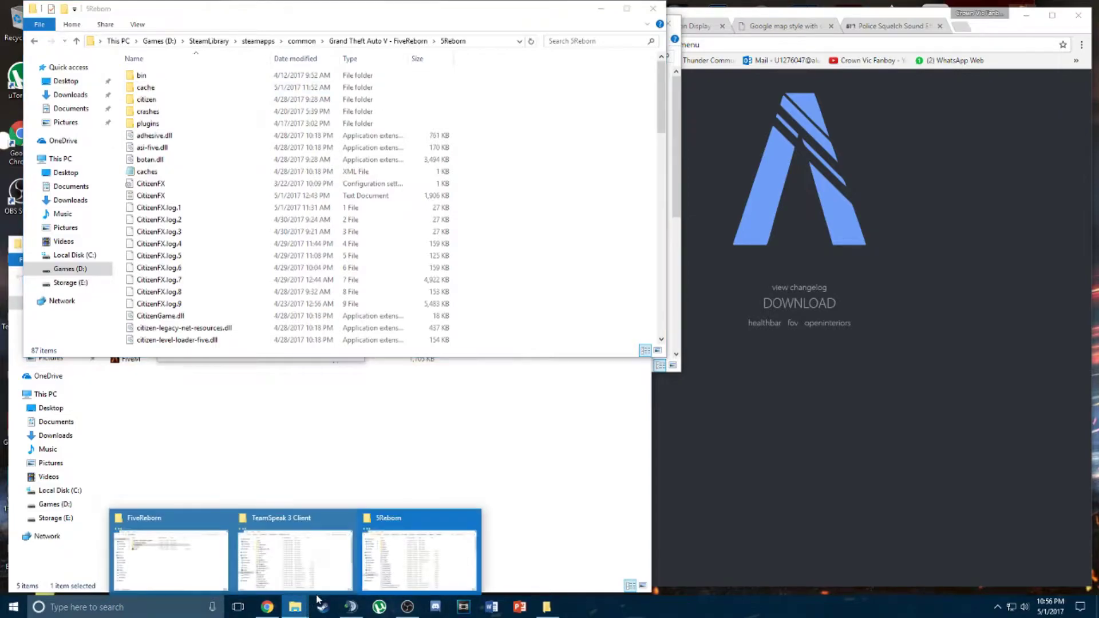
{"action": "left_click", "coordinate": [546, 582]}
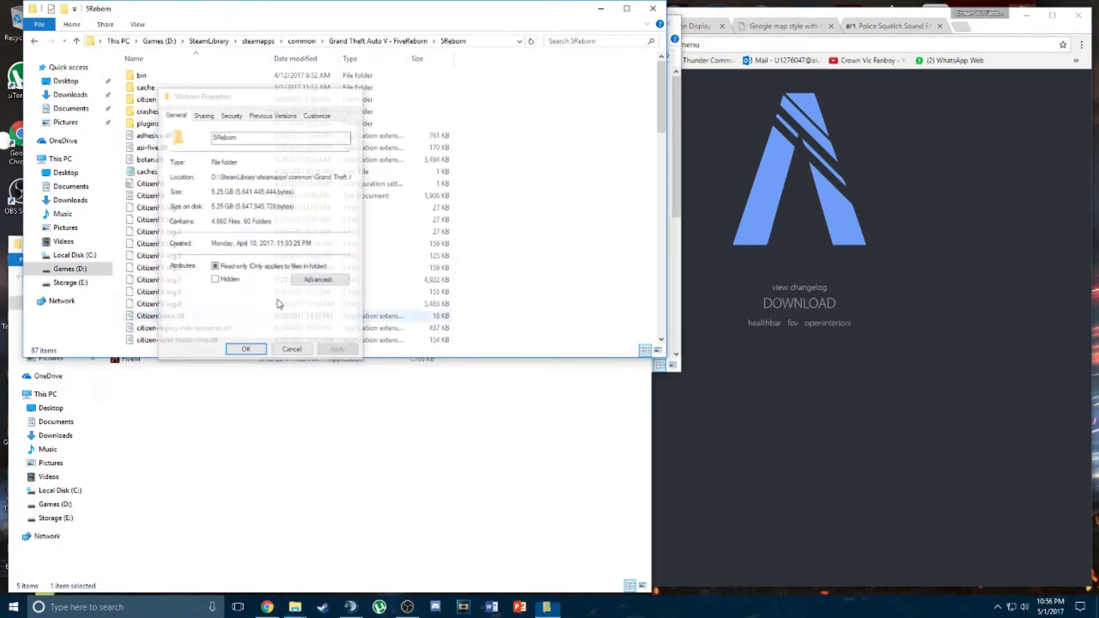
{"action": "left_click", "coordinate": [245, 345]}
Open the LAMBDAMENU folder and point out LambdaMenu.asi, lm-config, and the plugins and 5Reborn folders where they belong.
{"action": "left_click", "coordinate": [176, 366]}
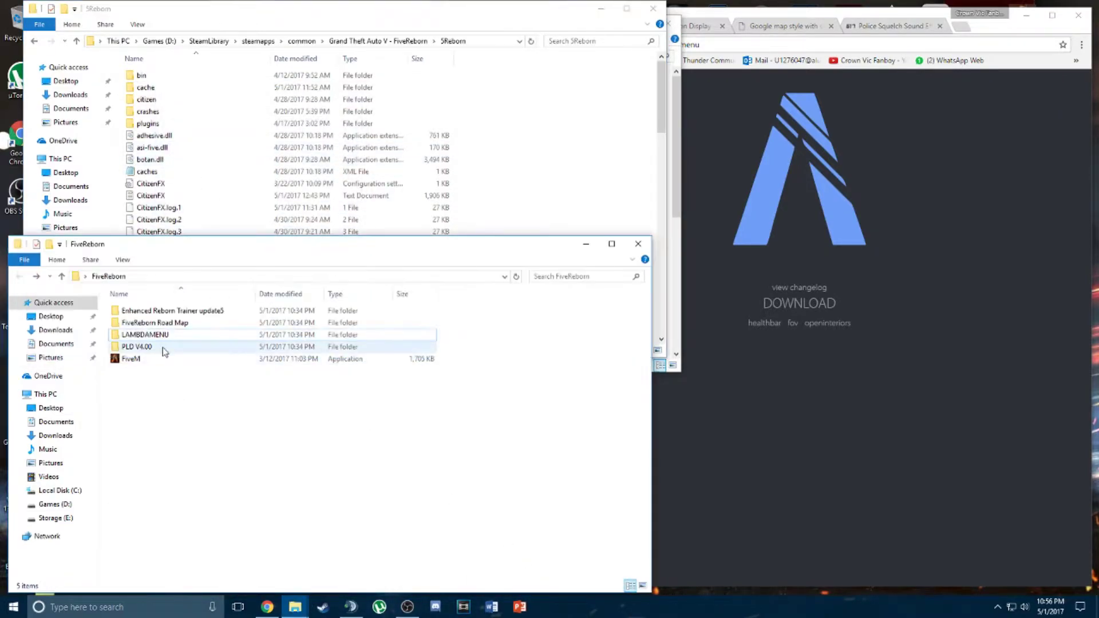
{"action": "double_click", "coordinate": [158, 336]}
{"action": "left_click", "coordinate": [152, 335]}
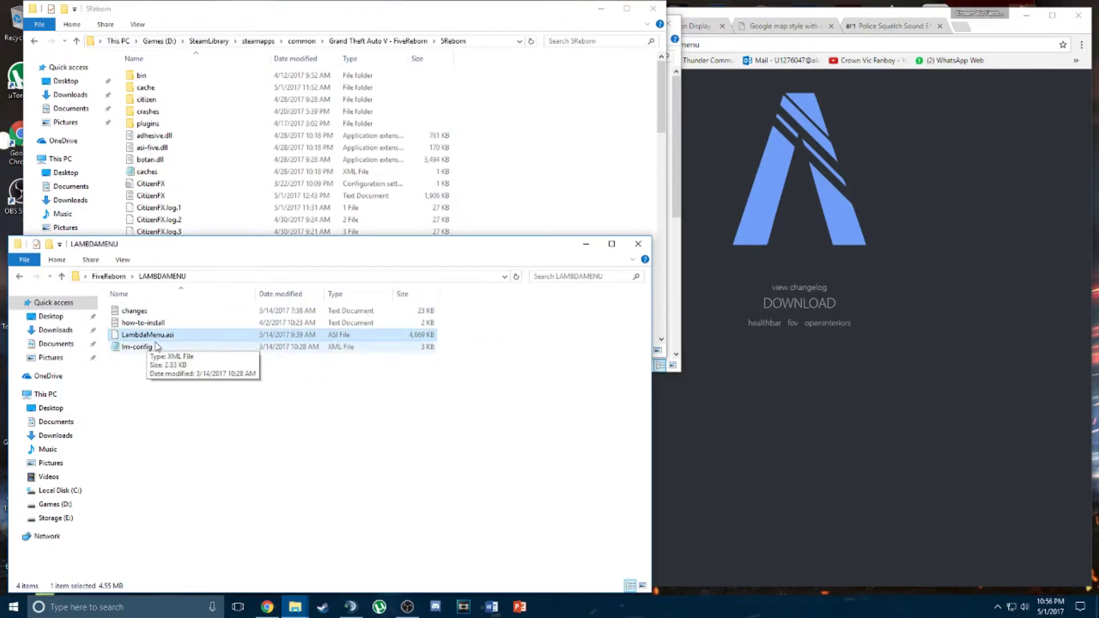
{"action": "left_click", "coordinate": [174, 126]}
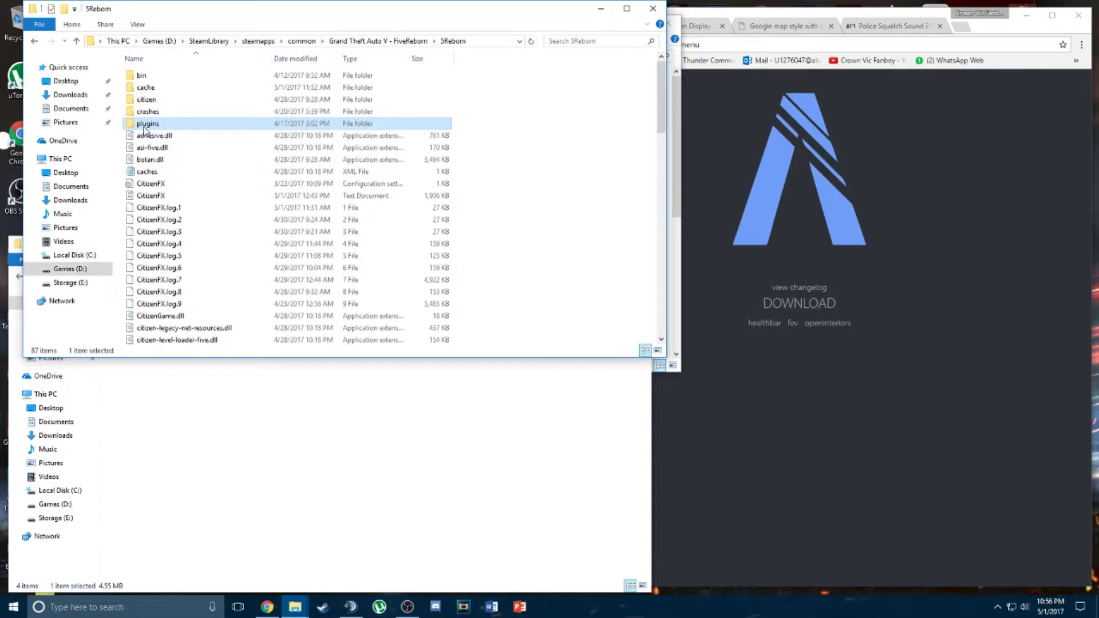
{"action": "left_click", "coordinate": [222, 445]}
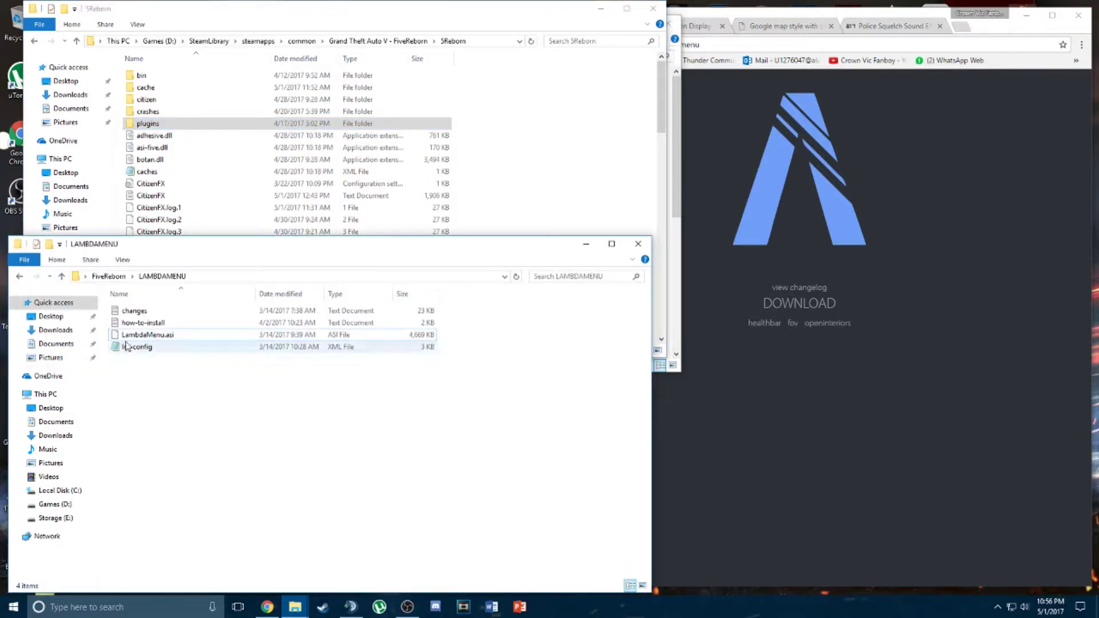
{"action": "left_click", "coordinate": [127, 347]}
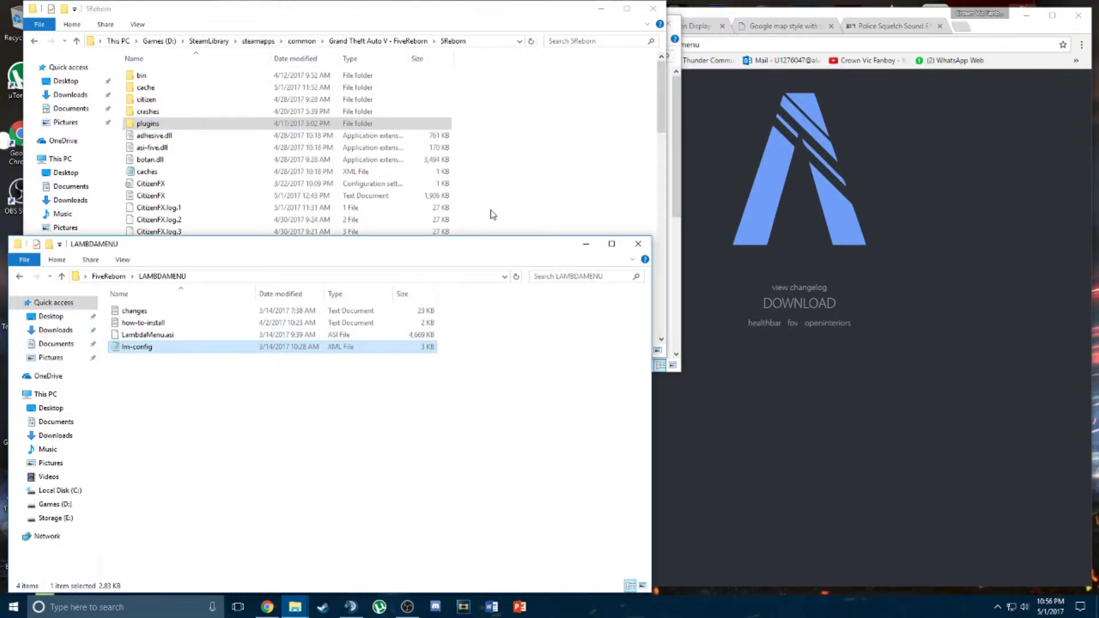
{"action": "left_click", "coordinate": [528, 196]}
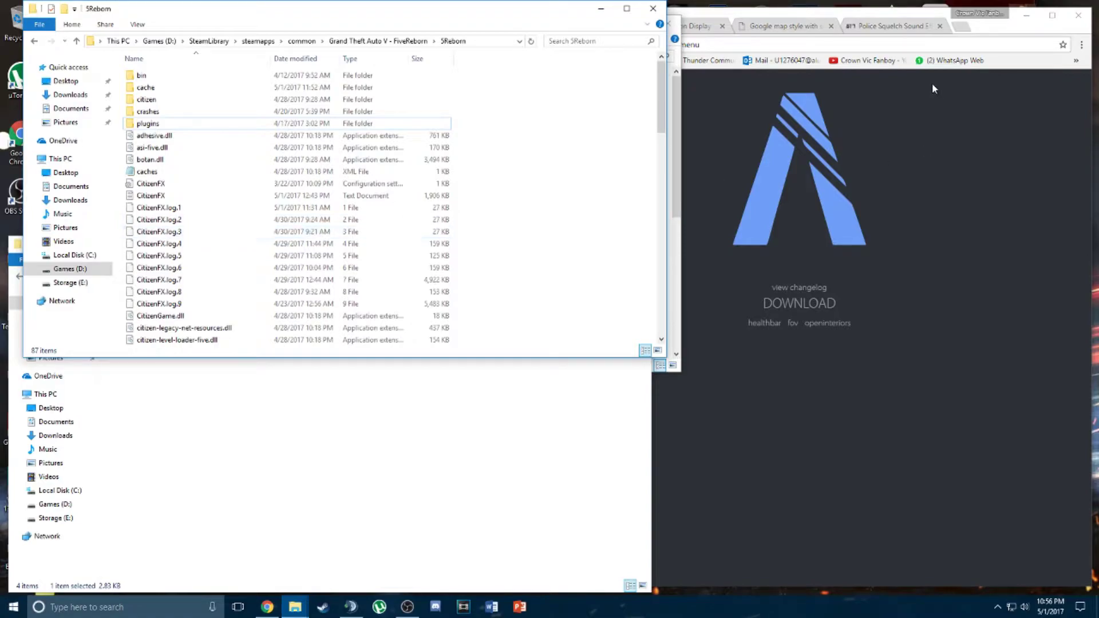
Switch to the browser and review the Player Location Display 4.00 page on GTA5-Mods.
{"action": "left_click", "coordinate": [1014, 64]}
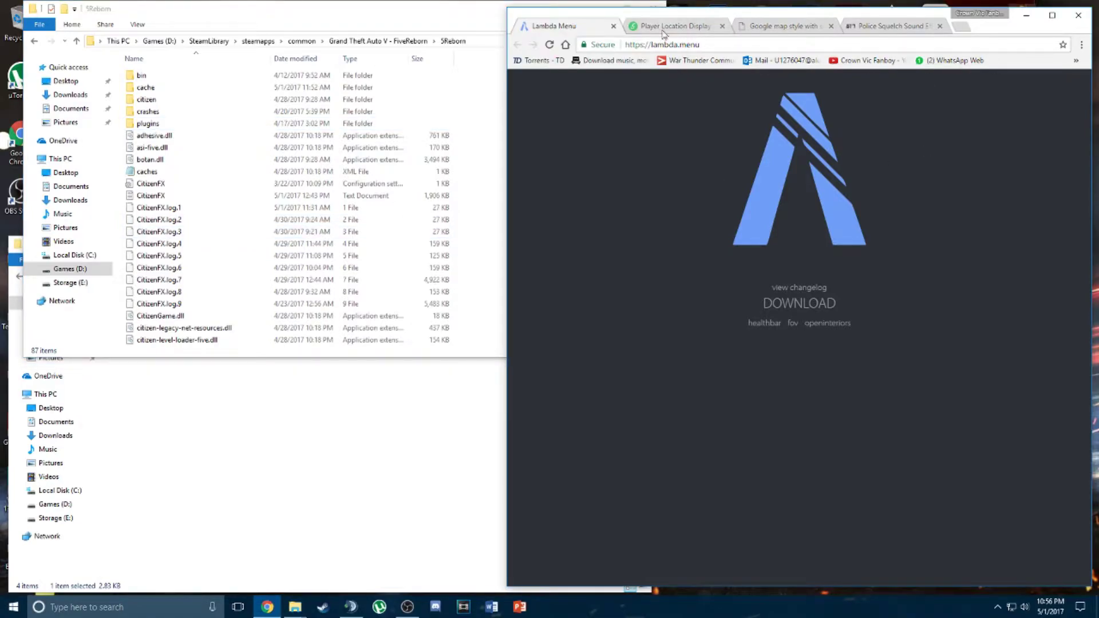
{"action": "left_click", "coordinate": [663, 28]}
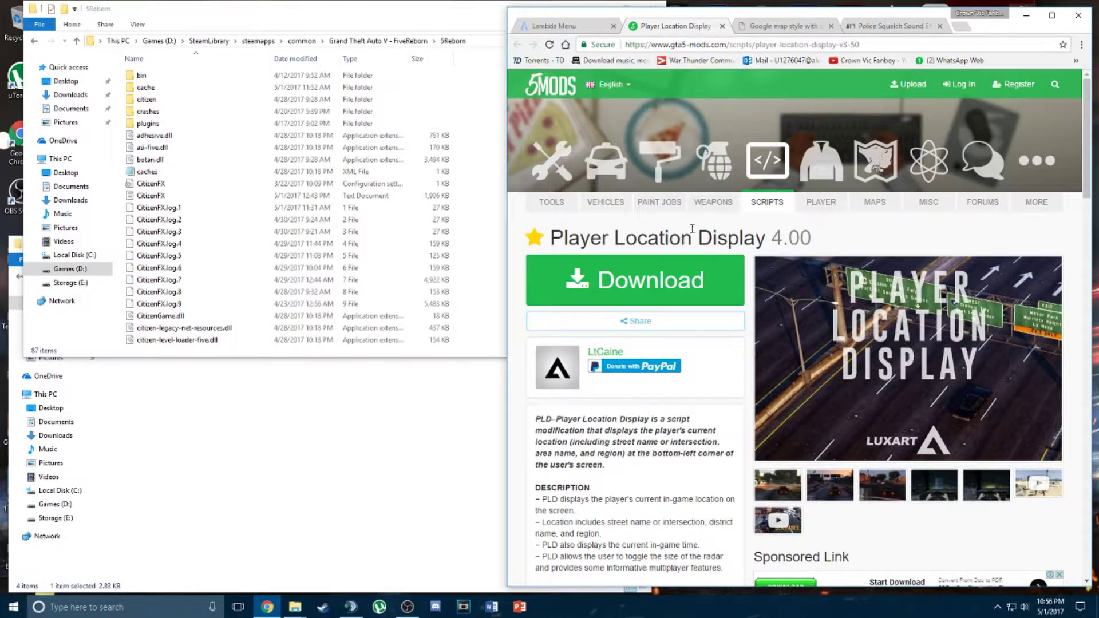
{"action": "scroll", "coordinate": [869, 266], "scroll_direction": "down", "scroll_amount": 1}
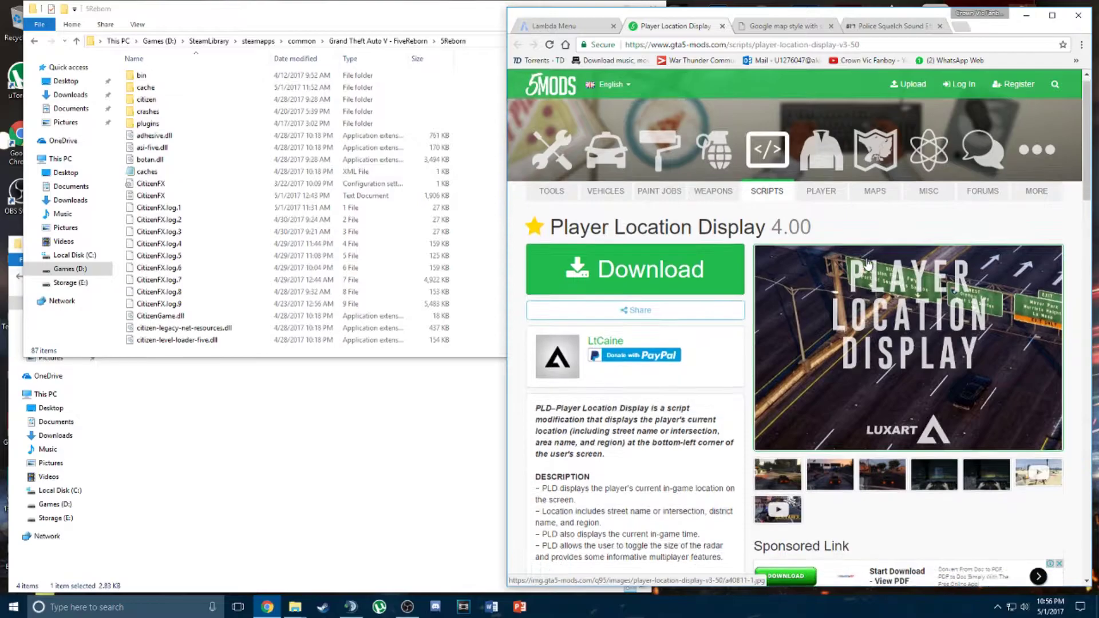
{"action": "scroll", "coordinate": [869, 264], "scroll_direction": "down", "scroll_amount": 2}
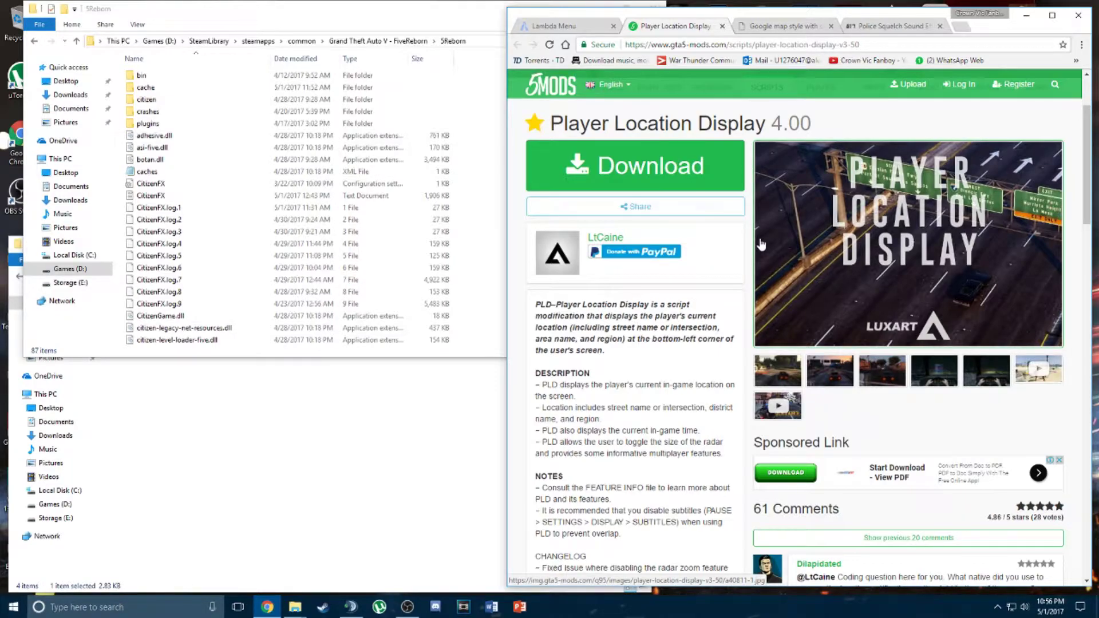
Return to the FiveReborn folder window and open PLD V4.00, INSTALLATION FILES, and its Grand Theft Auto V folder.
{"action": "left_click", "coordinate": [281, 401]}
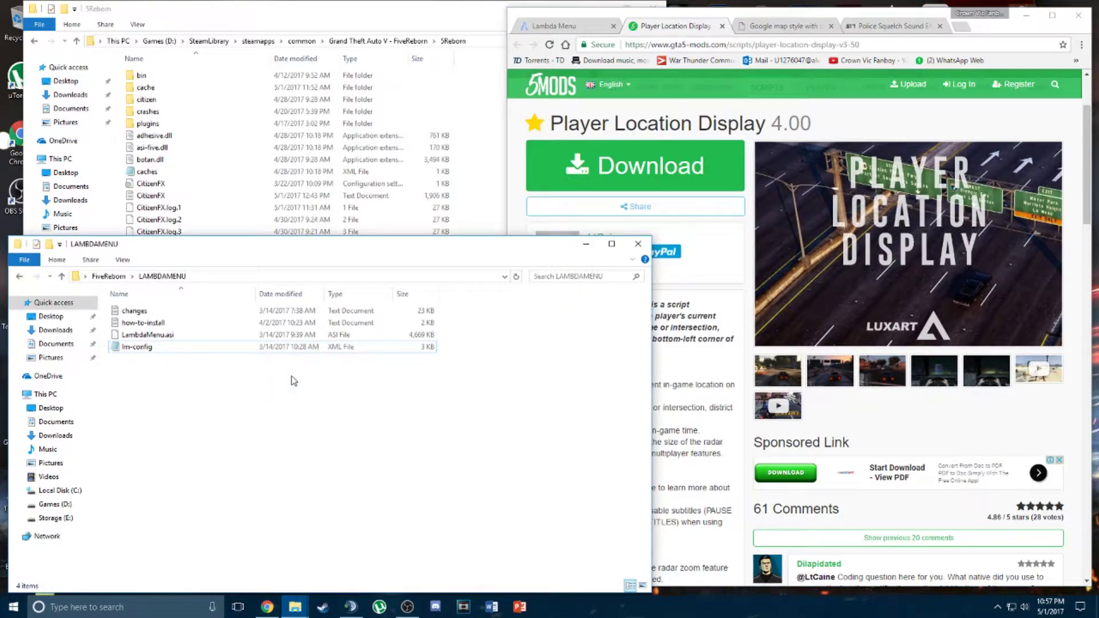
{"action": "left_click", "coordinate": [310, 347]}
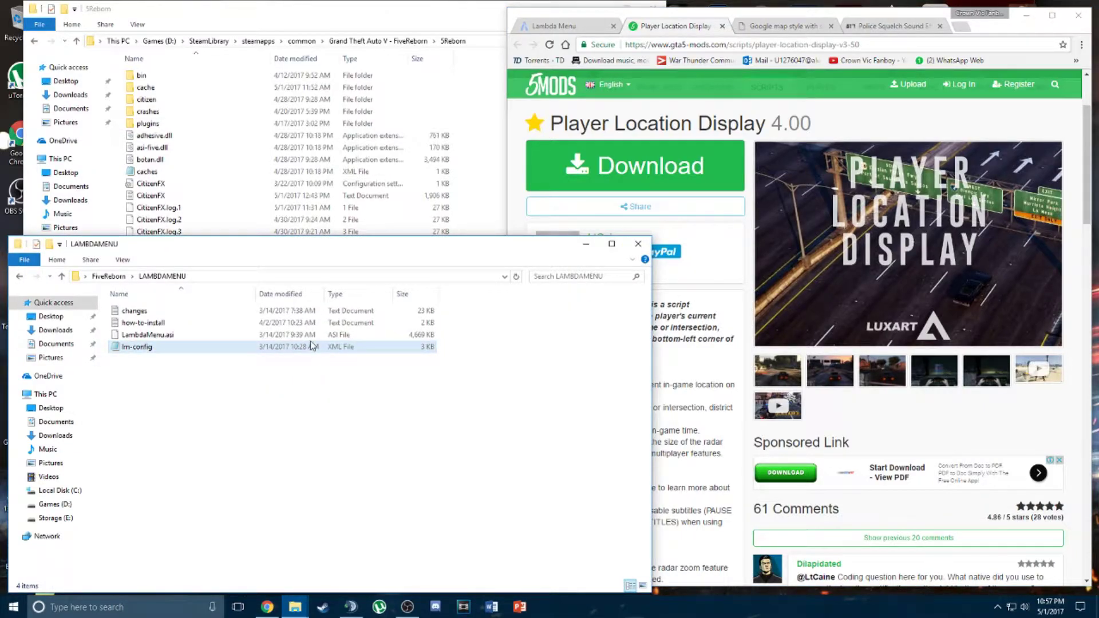
{"action": "left_click", "coordinate": [272, 373]}
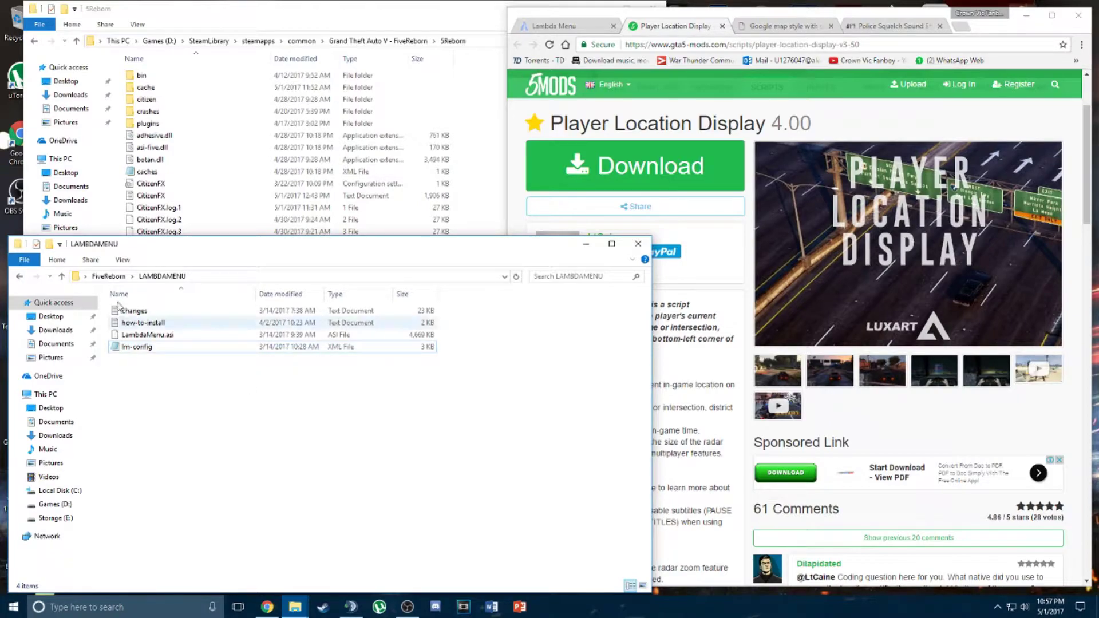
{"action": "left_click", "coordinate": [23, 276]}
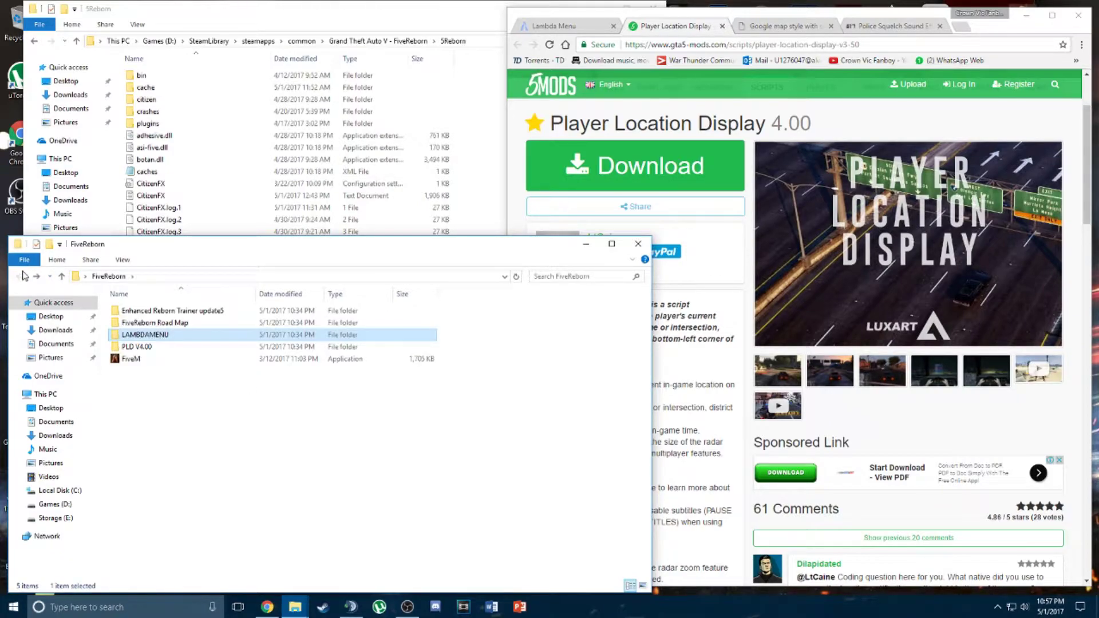
{"action": "double_click", "coordinate": [145, 347]}
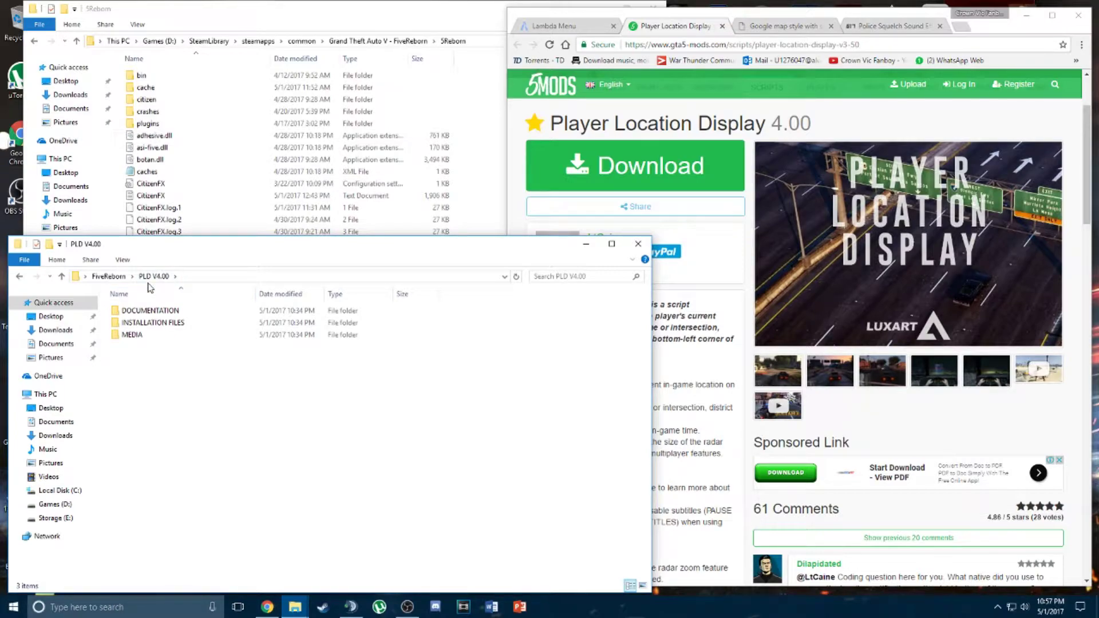
{"action": "double_click", "coordinate": [149, 326]}
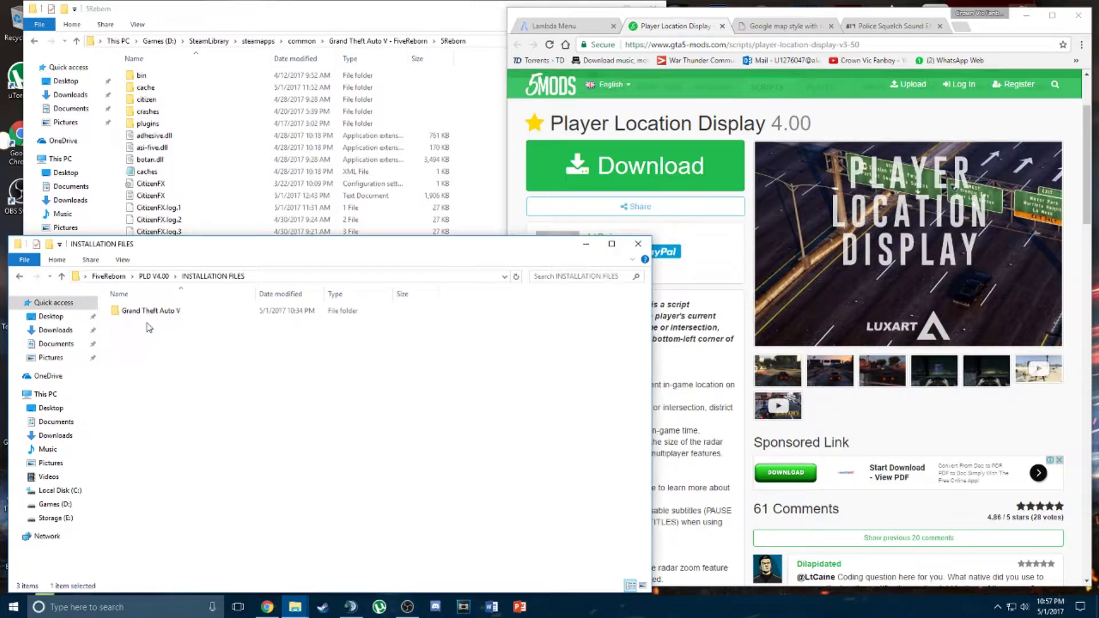
{"action": "left_click", "coordinate": [155, 319]}
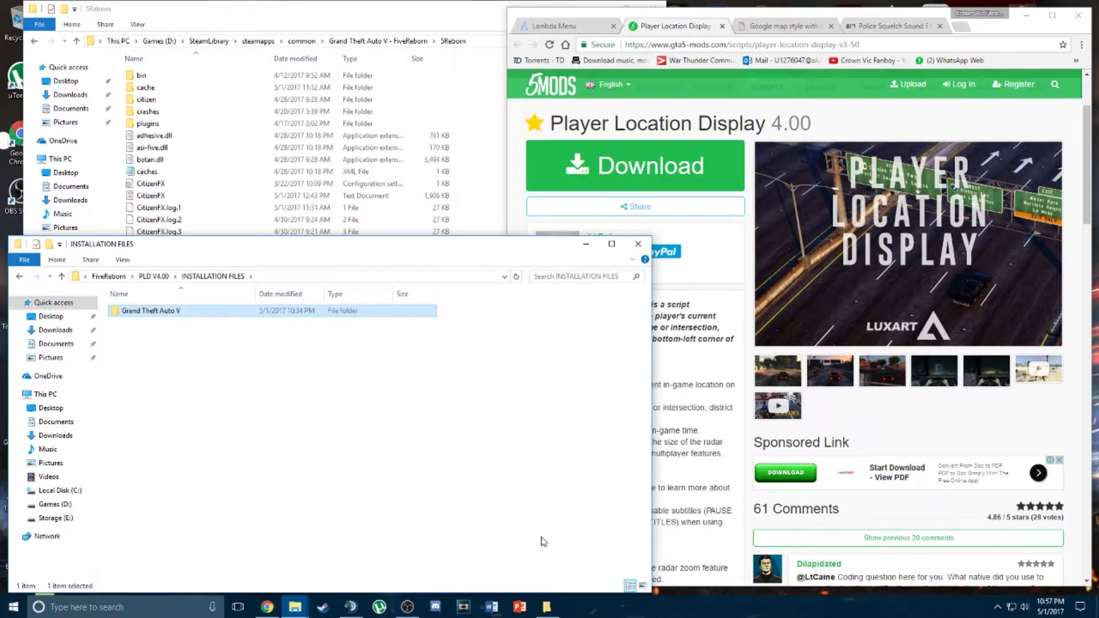
{"action": "key", "text": "alt+Return"}
{"action": "left_click", "coordinate": [355, 323]}
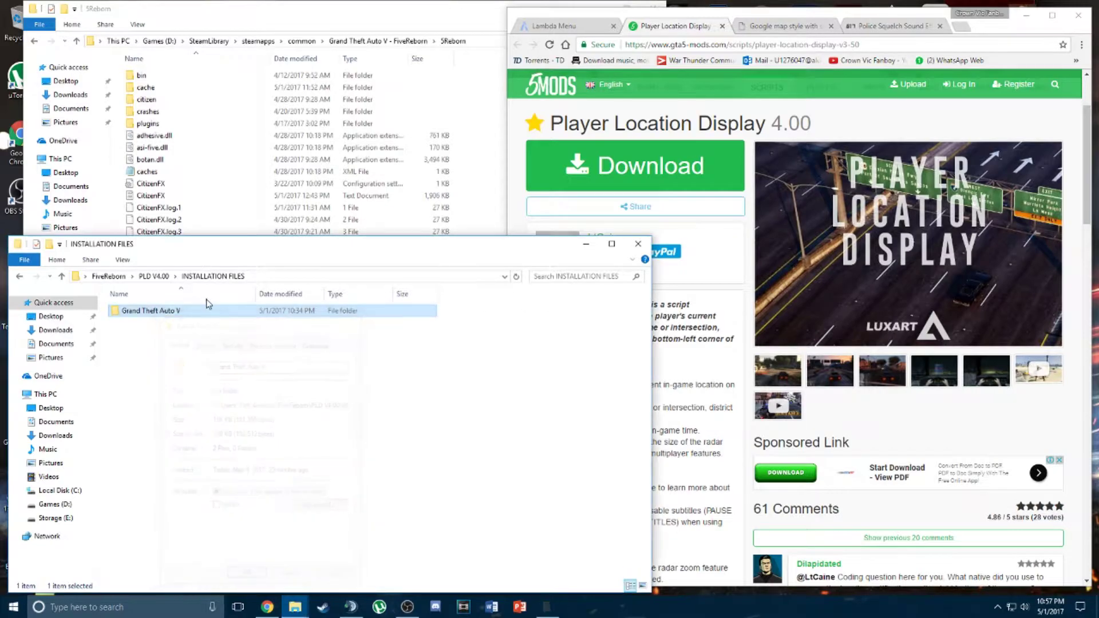
{"action": "double_click", "coordinate": [153, 311]}
Point out PLD.asi and the PLD configuration file, and bring the 5Reborn destination folder forward.
{"action": "left_click", "coordinate": [140, 311]}
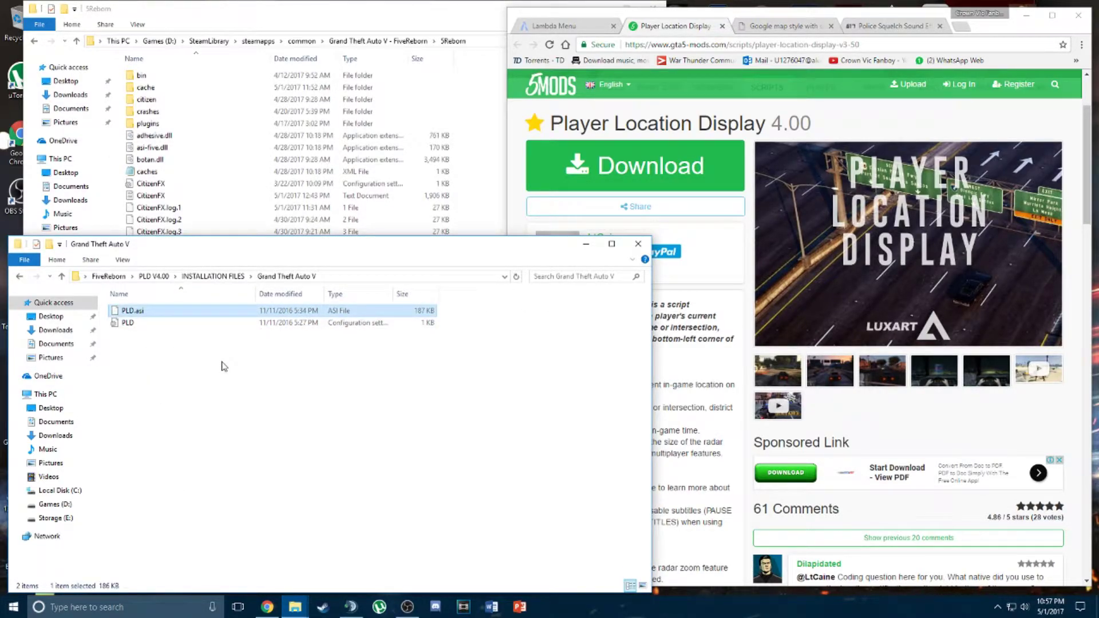
{"action": "left_click", "coordinate": [142, 316]}
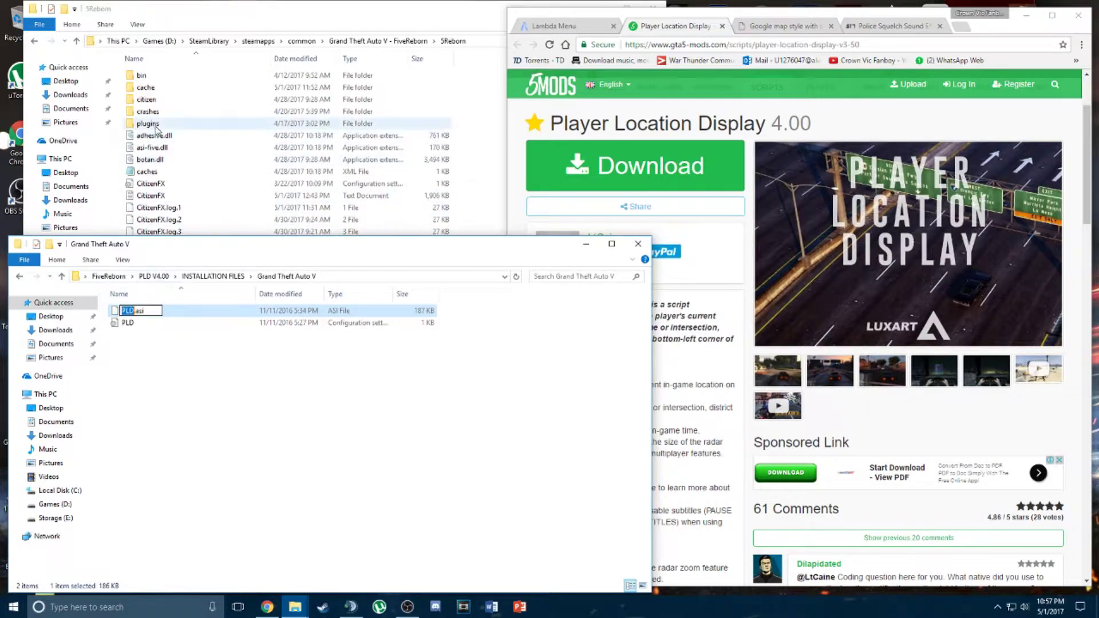
{"action": "left_click", "coordinate": [167, 375]}
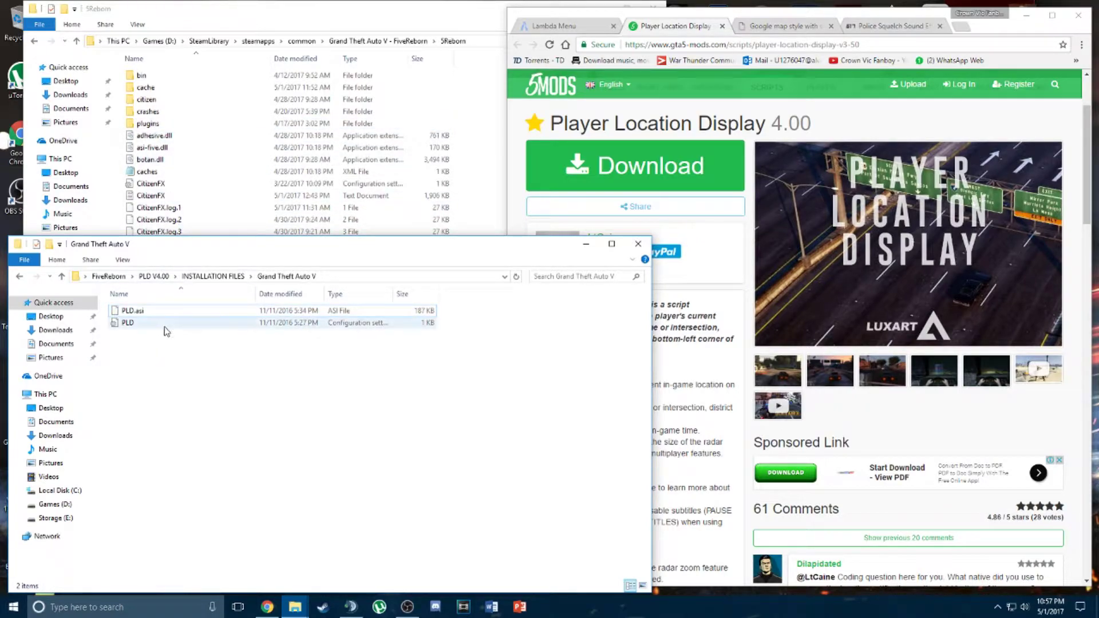
{"action": "left_click", "coordinate": [165, 323]}
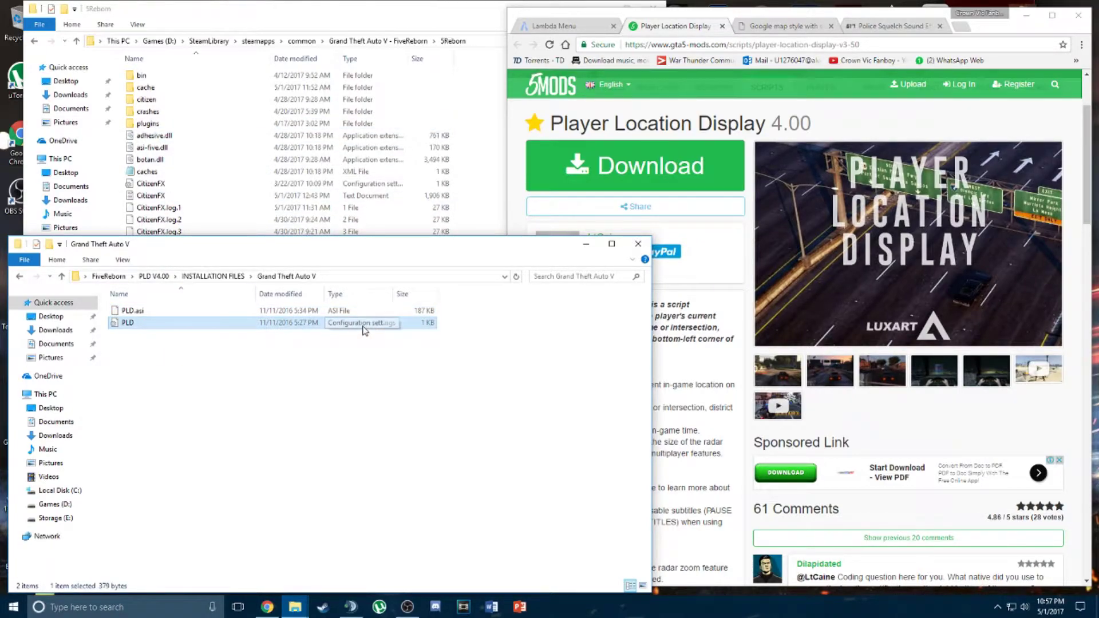
{"action": "left_click", "coordinate": [185, 207]}
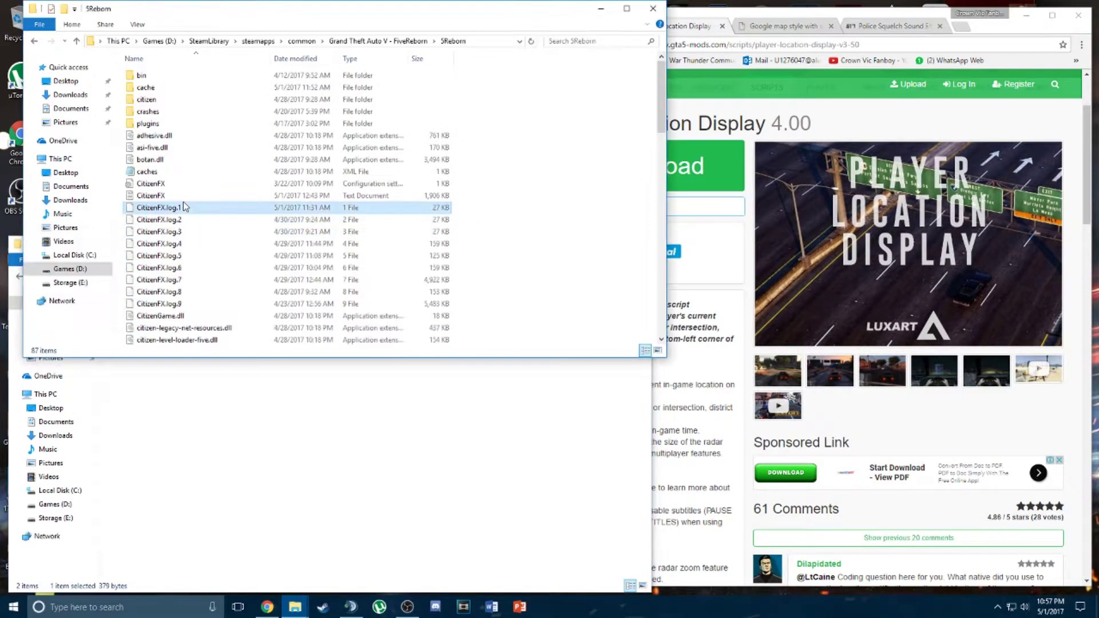
{"action": "left_click", "coordinate": [184, 208]}
Show the forum topic about the Google map style with street names and examine its showcase picture.
{"action": "left_click", "coordinate": [797, 29]}
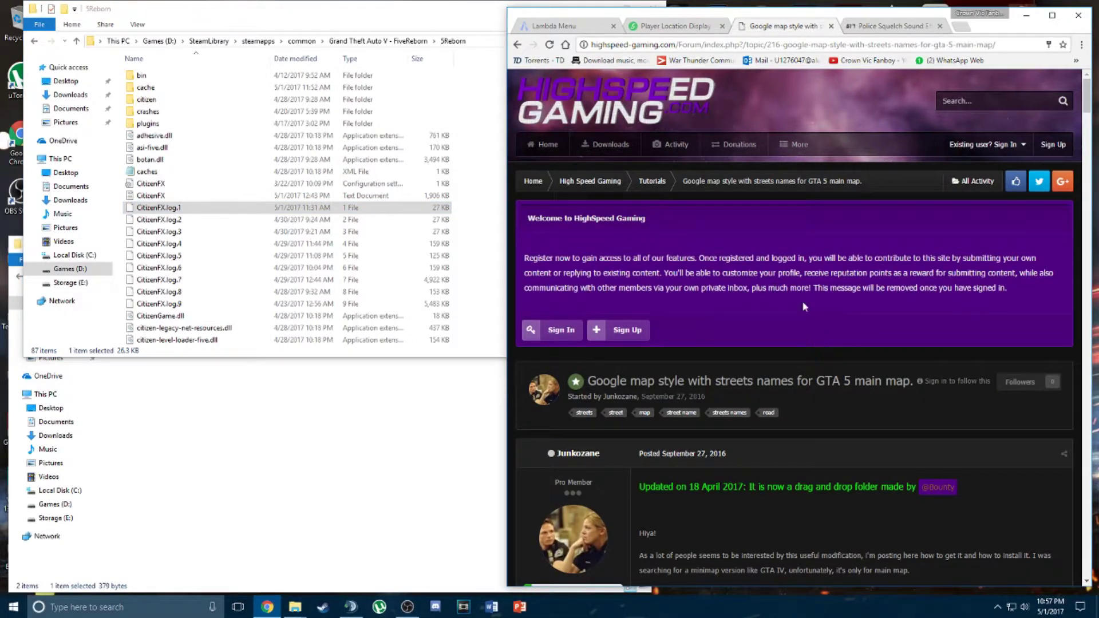
{"action": "scroll", "coordinate": [836, 323], "scroll_direction": "down", "scroll_amount": 2}
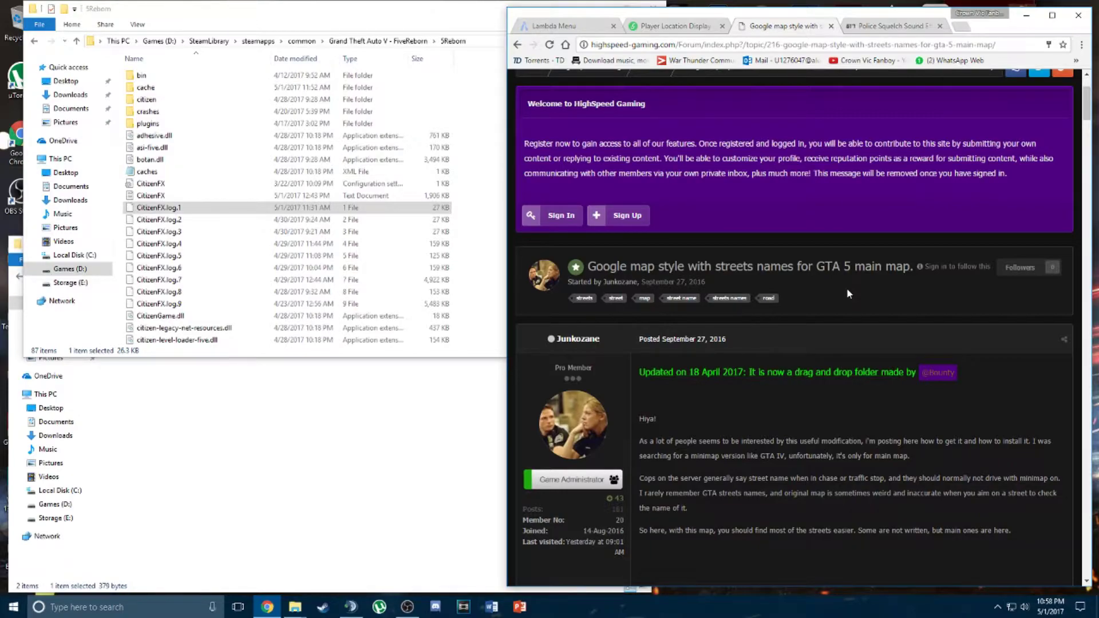
{"action": "scroll", "coordinate": [847, 288], "scroll_direction": "down", "scroll_amount": 10}
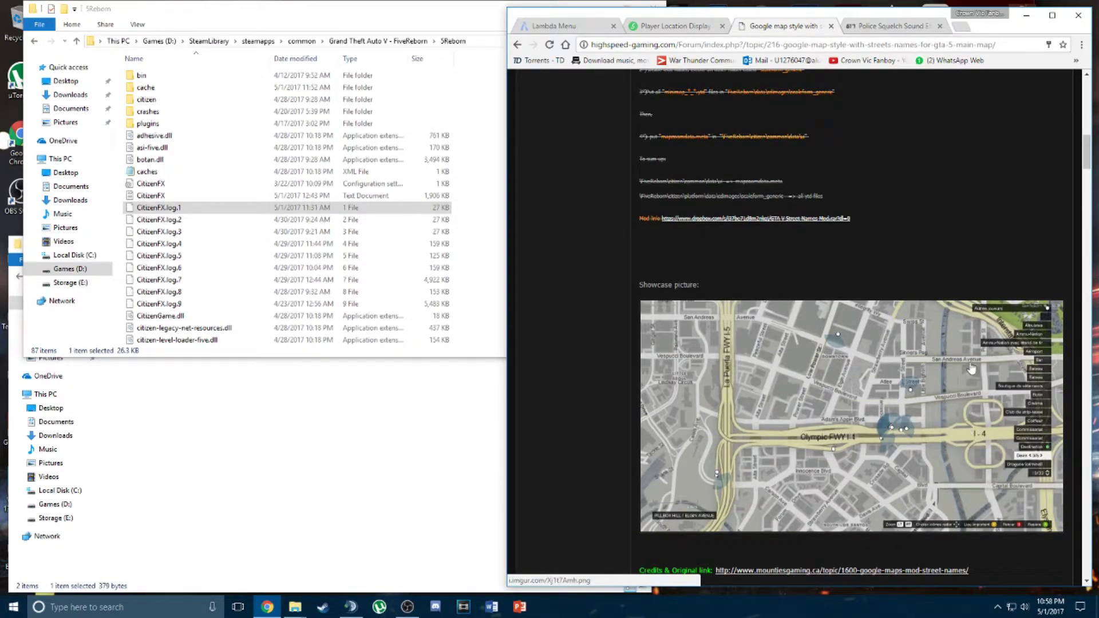
Review the introduction and installation notes in the forum topic about the Google map style with street names.
{"action": "scroll", "coordinate": [951, 286], "scroll_direction": "up", "scroll_amount": 10}
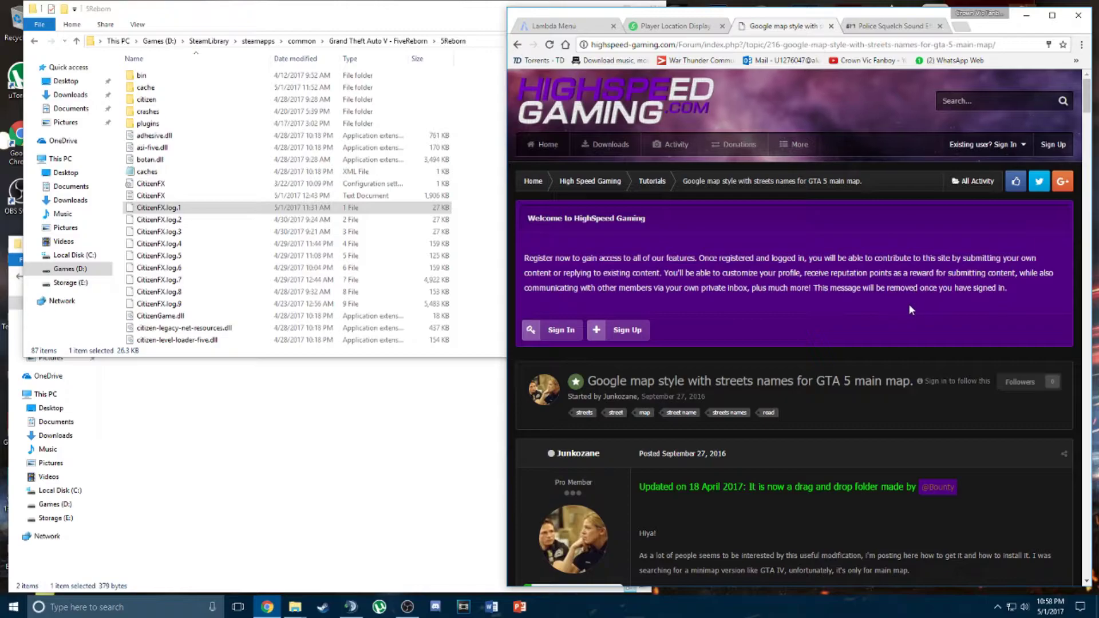
{"action": "scroll", "coordinate": [864, 246], "scroll_direction": "down", "scroll_amount": 4}
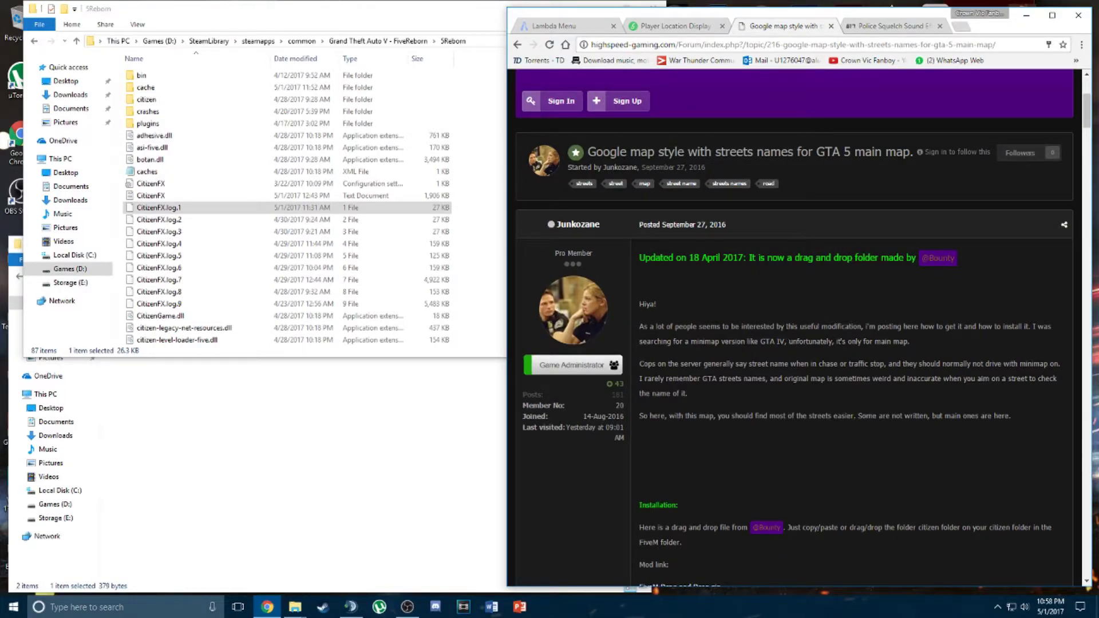
{"action": "scroll", "coordinate": [825, 338], "scroll_direction": "up", "scroll_amount": 4}
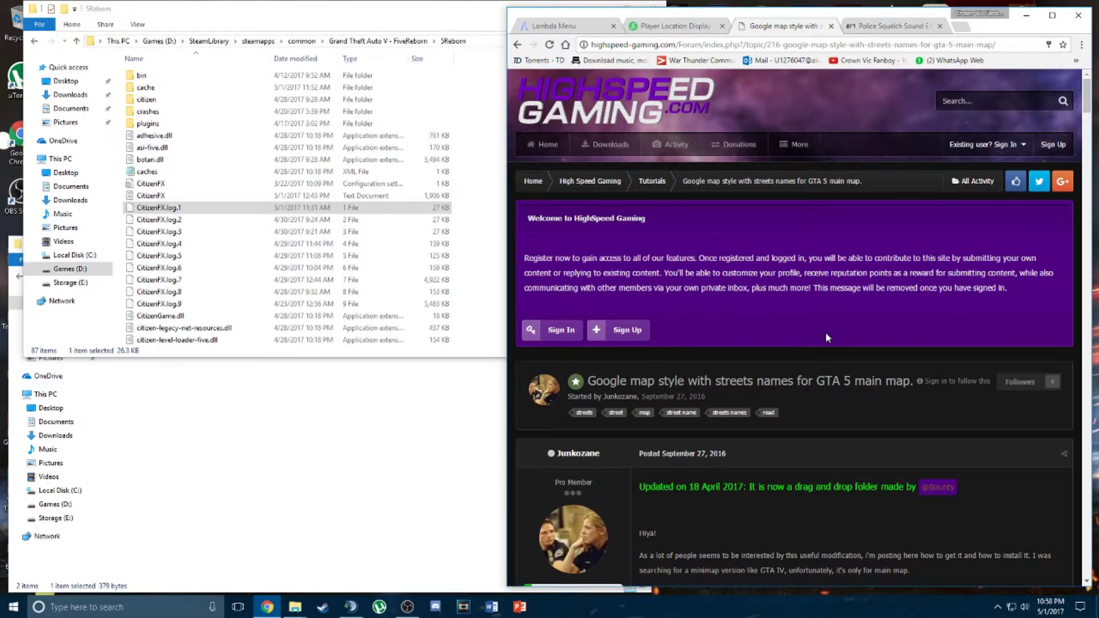
{"action": "scroll", "coordinate": [815, 345], "scroll_direction": "down", "scroll_amount": 2}
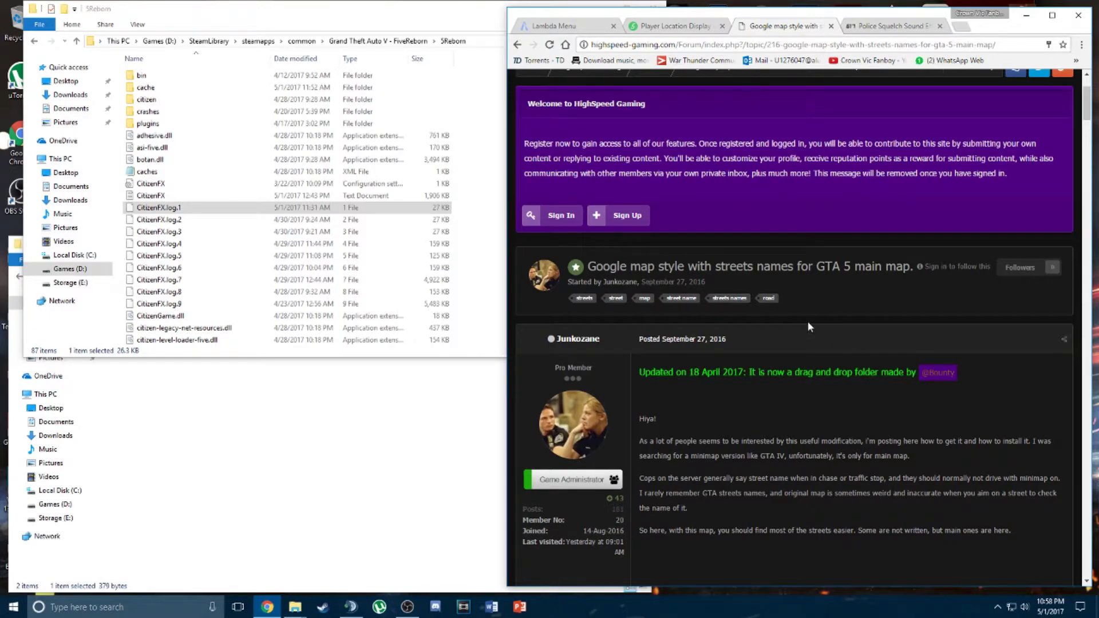
{"action": "scroll", "coordinate": [819, 314], "scroll_direction": "down", "scroll_amount": 4}
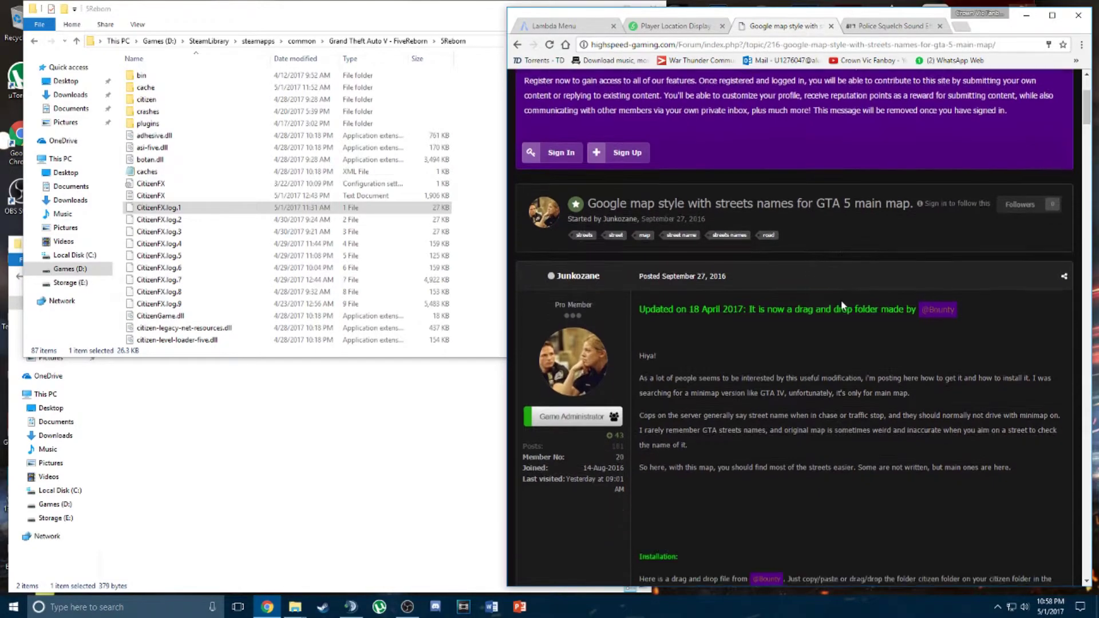
Return to the FiveReborn mods folder and open the FiveReborn Road Map folder.
{"action": "left_click", "coordinate": [342, 432]}
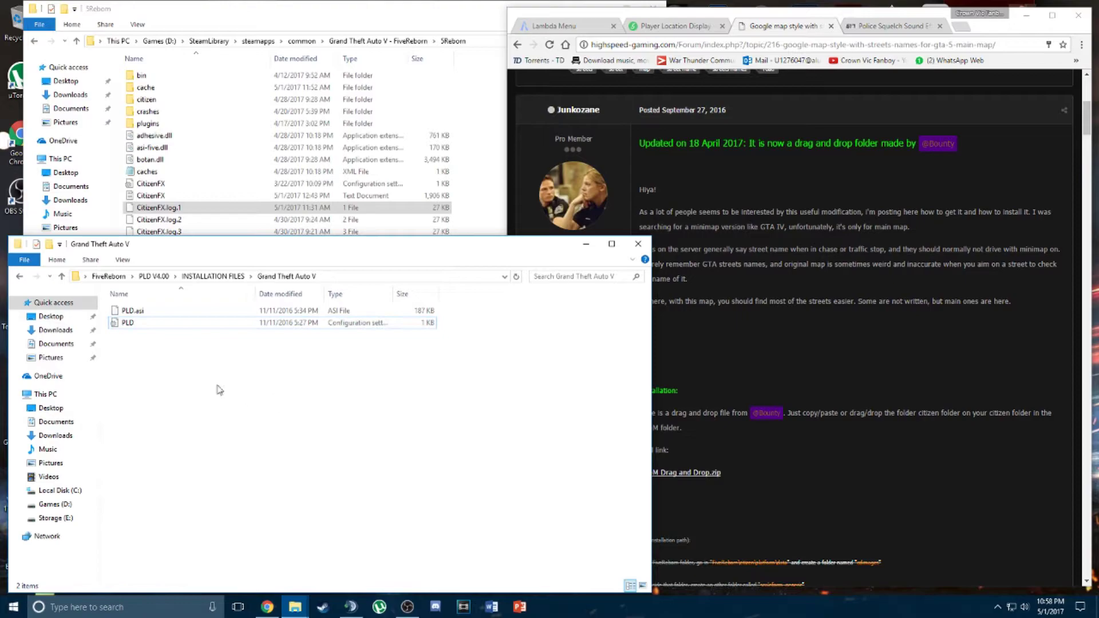
{"action": "left_click", "coordinate": [19, 280]}
{"action": "left_click", "coordinate": [20, 278]}
{"action": "left_click", "coordinate": [19, 278]}
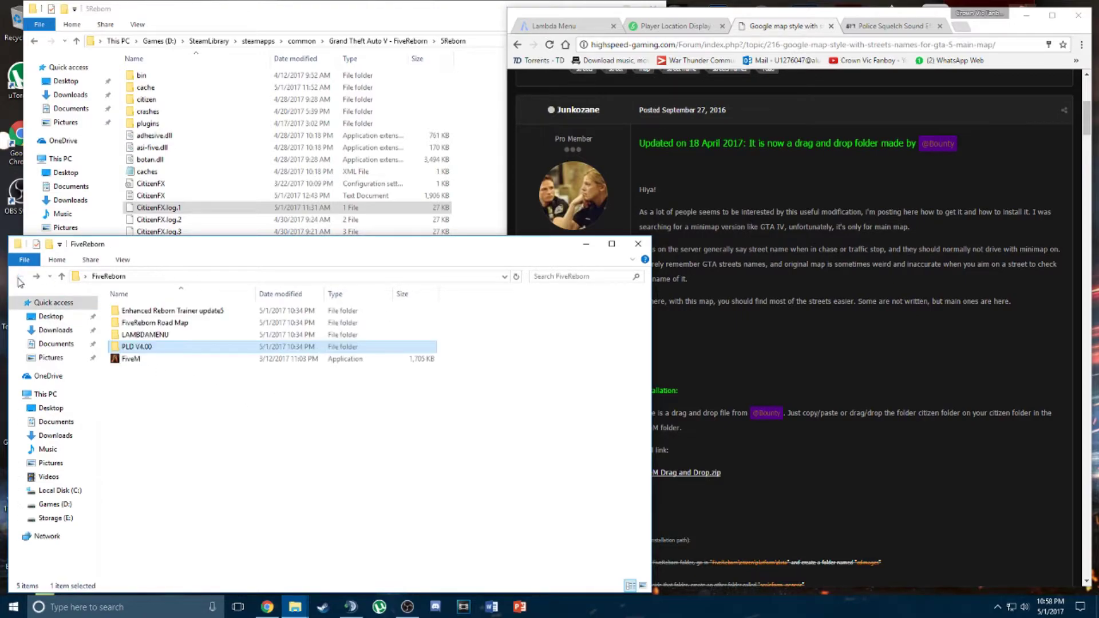
{"action": "left_click", "coordinate": [223, 407]}
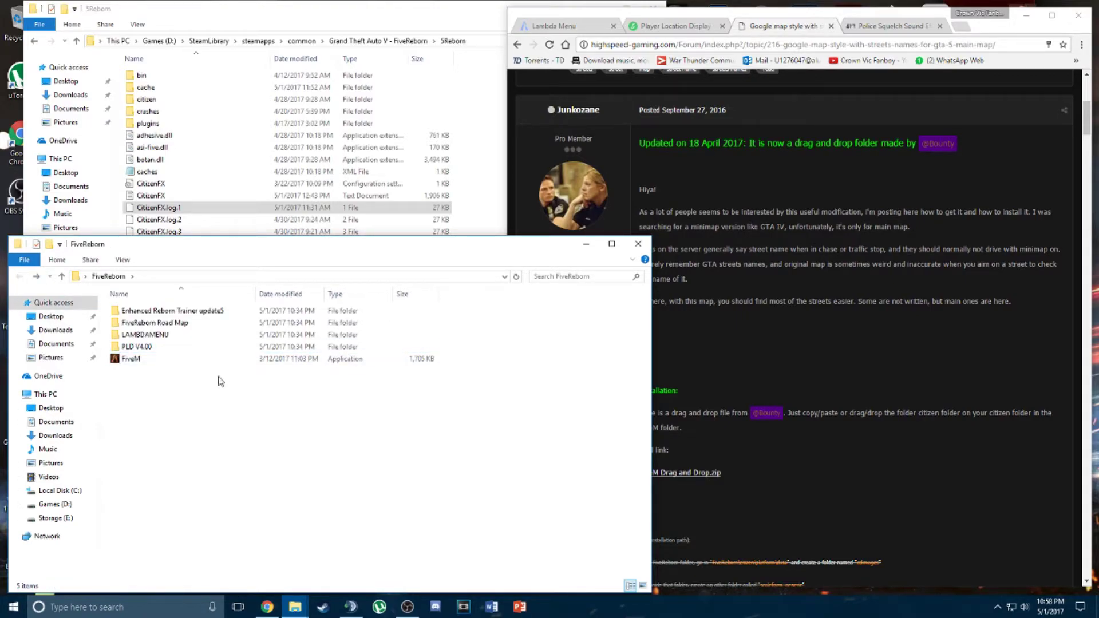
{"action": "left_click", "coordinate": [171, 329]}
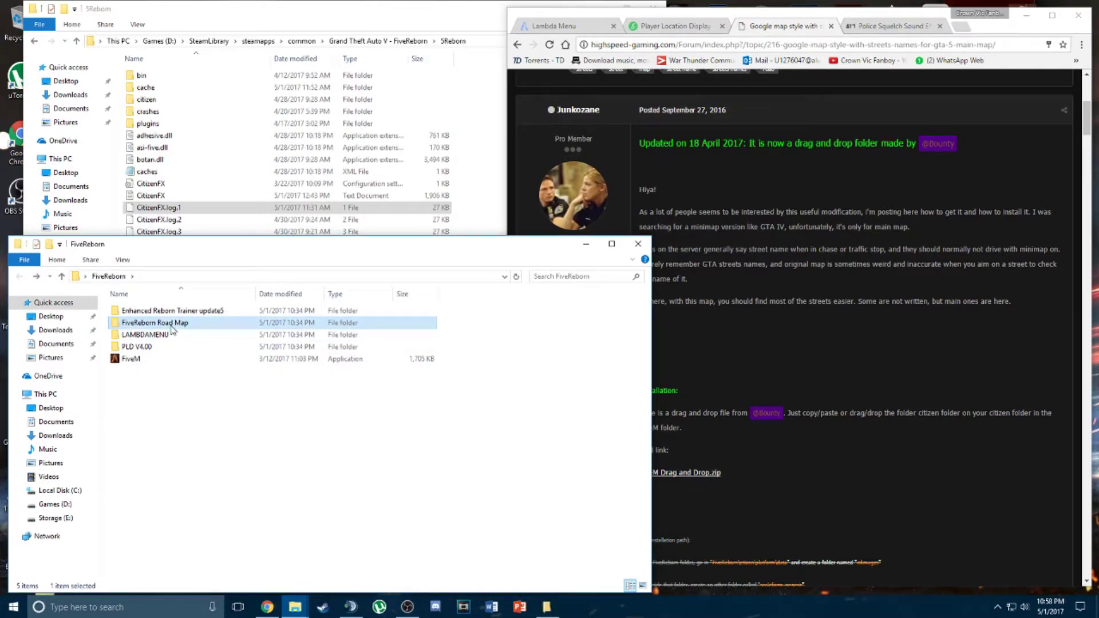
{"action": "left_click", "coordinate": [547, 607]}
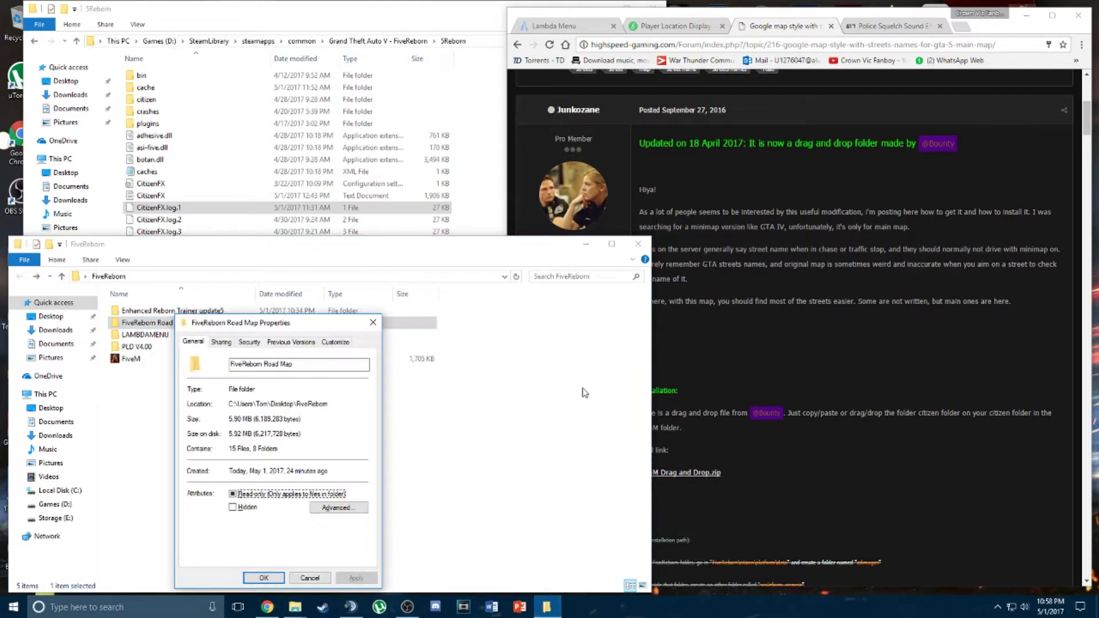
{"action": "left_click", "coordinate": [363, 321]}
{"action": "double_click", "coordinate": [168, 324]}
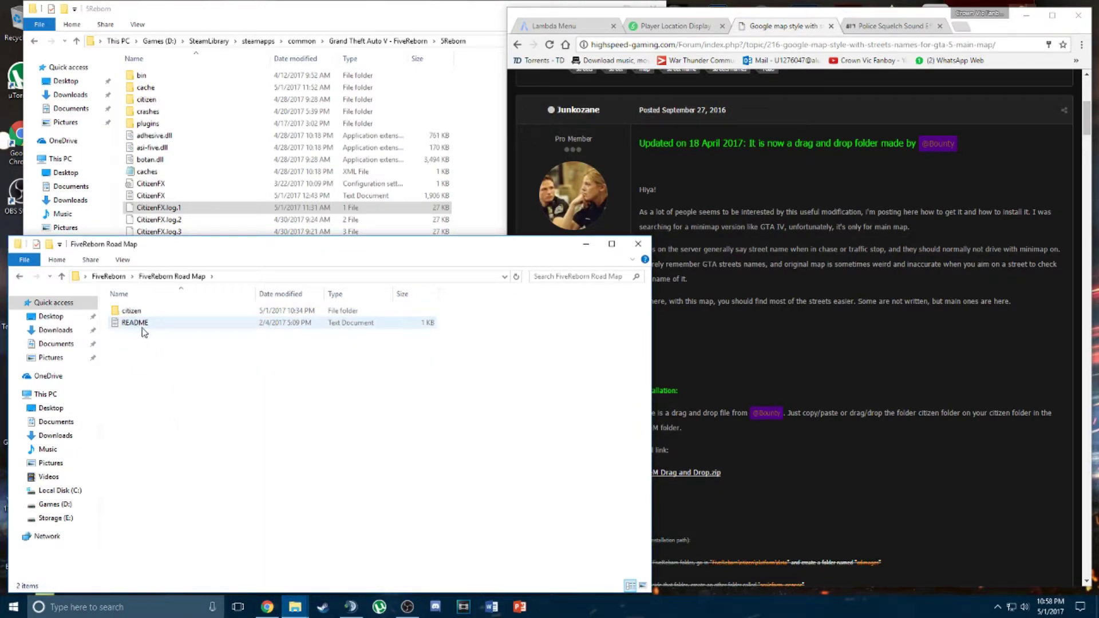
Open the Road Map's README file and read its installation instructions through to the end of the long lines.
{"action": "left_click", "coordinate": [144, 330]}
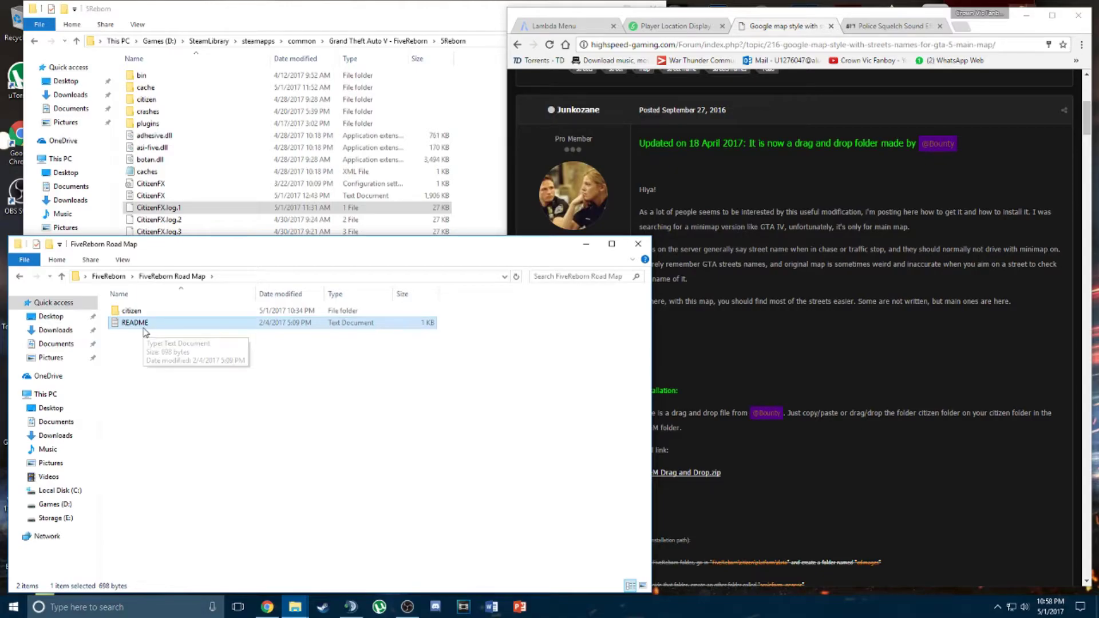
{"action": "double_click", "coordinate": [143, 329]}
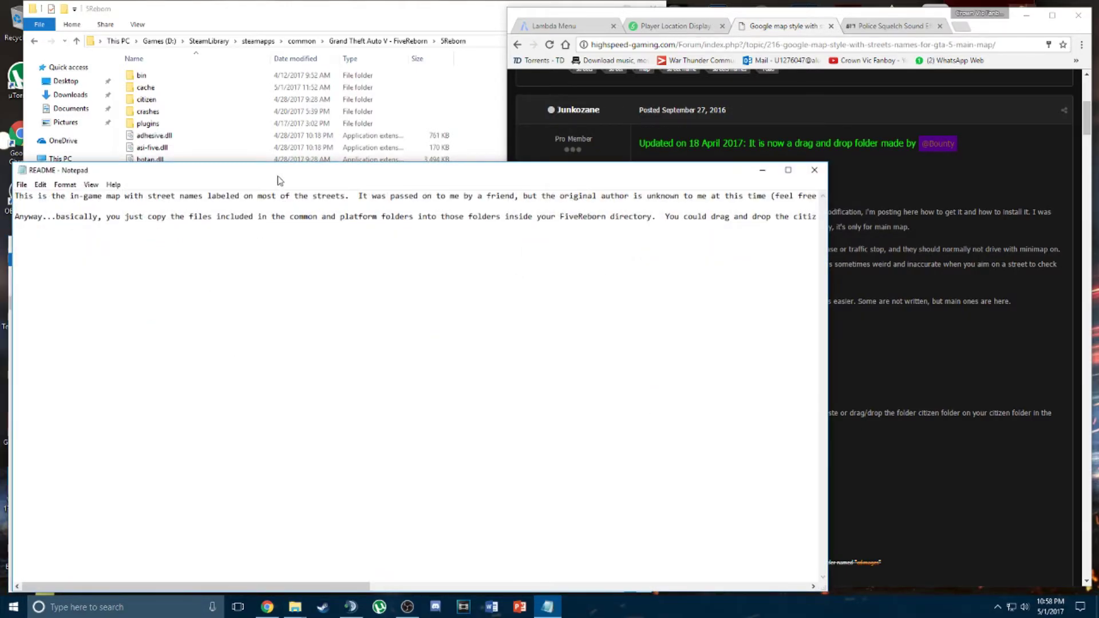
{"action": "left_click_drag", "start_coordinate": [280, 181], "coordinate": [522, 361]}
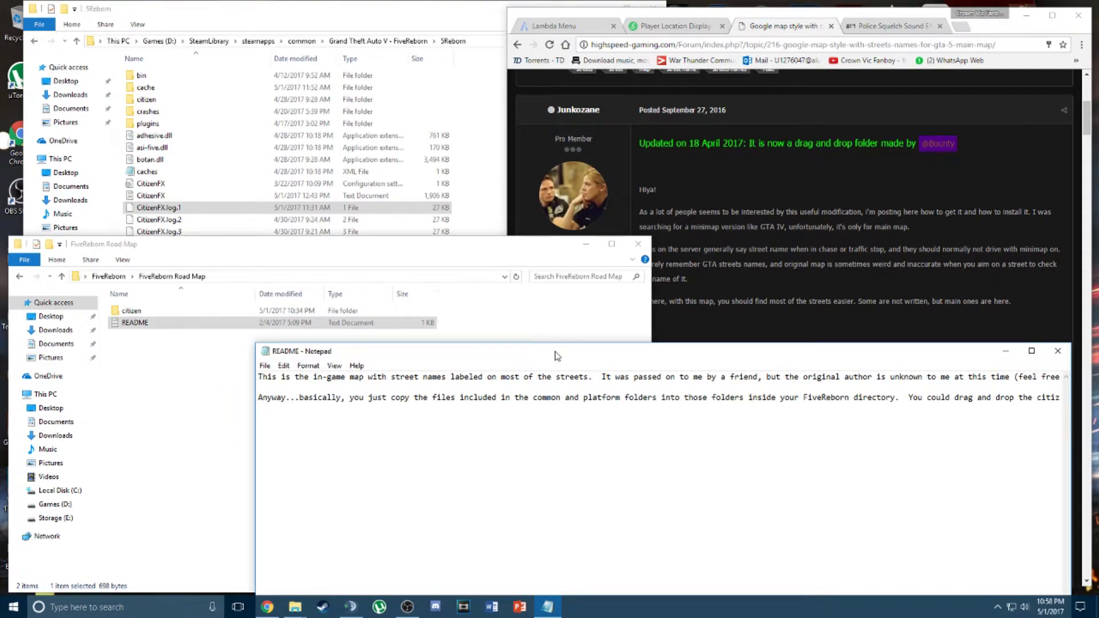
{"action": "left_click_drag", "start_coordinate": [519, 352], "coordinate": [533, 170]}
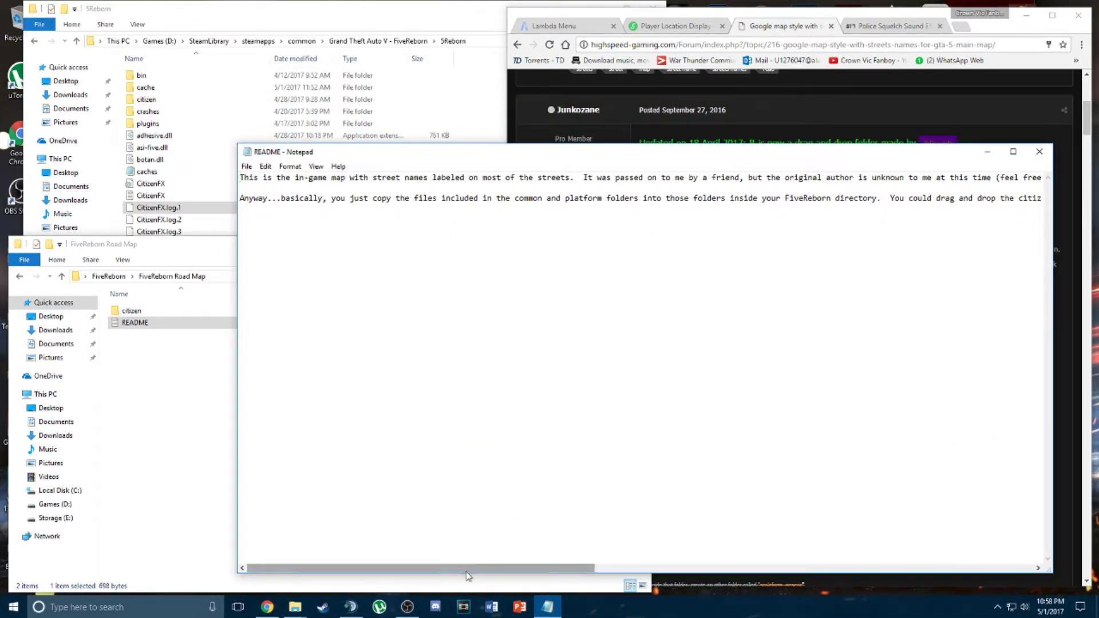
{"action": "left_click_drag", "start_coordinate": [468, 568], "coordinate": [776, 566]}
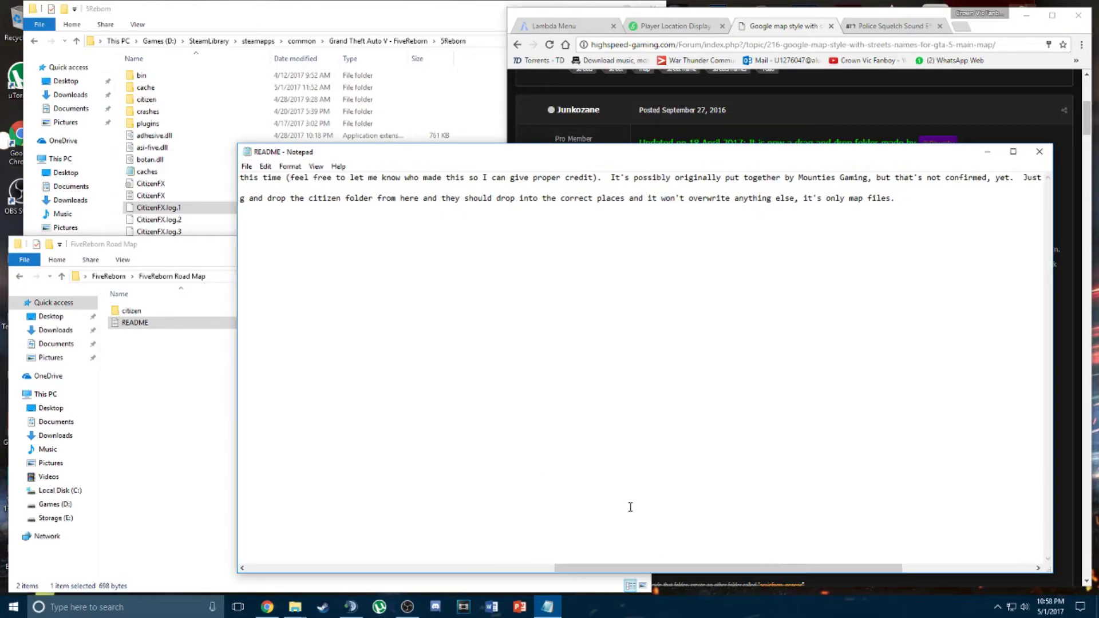
Look inside the Road Map's citizen folder and go back to the FiveReborn Road Map folder.
{"action": "left_click", "coordinate": [143, 312]}
{"action": "double_click", "coordinate": [144, 312]}
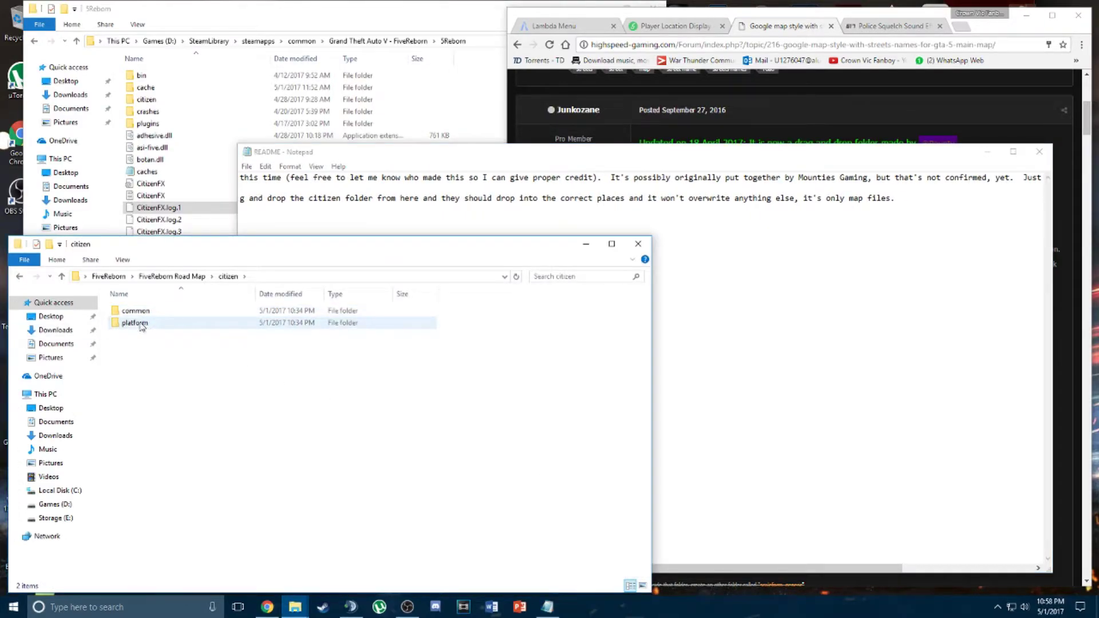
{"action": "left_click", "coordinate": [23, 277]}
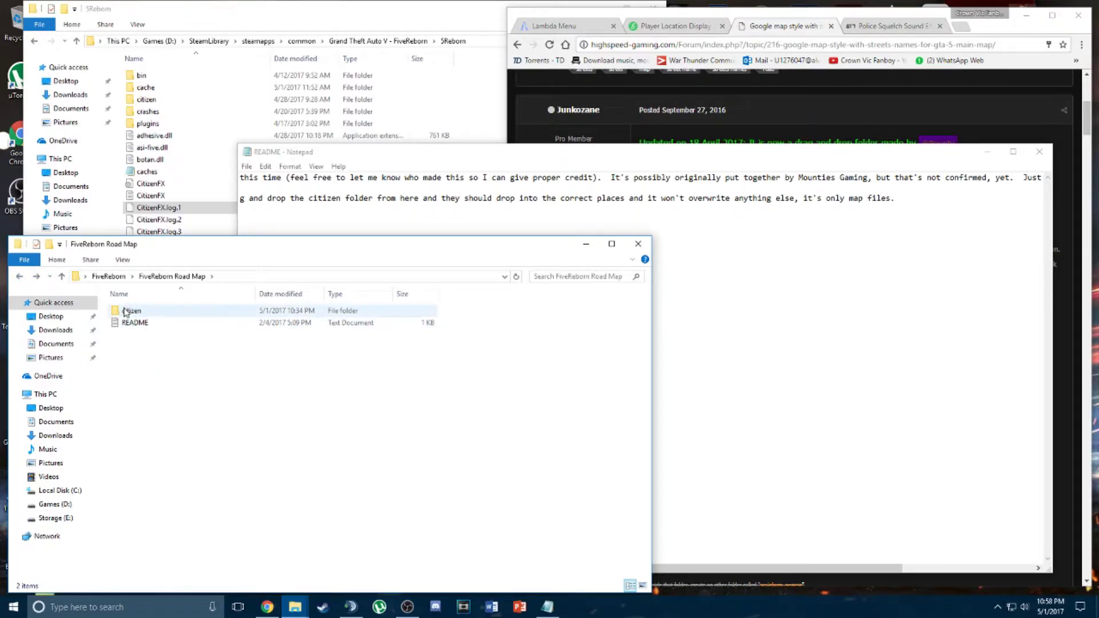
Point out the Road Map's citizen folder and the matching citizen folder in the 5Reborn destination.
{"action": "left_click", "coordinate": [125, 312]}
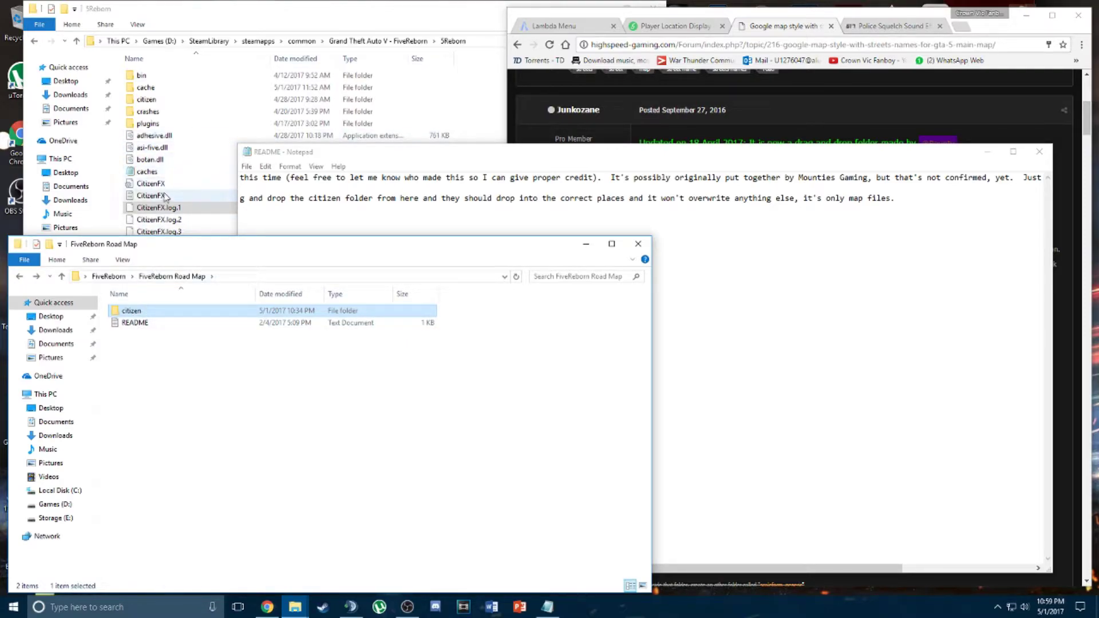
{"action": "left_click", "coordinate": [166, 112]}
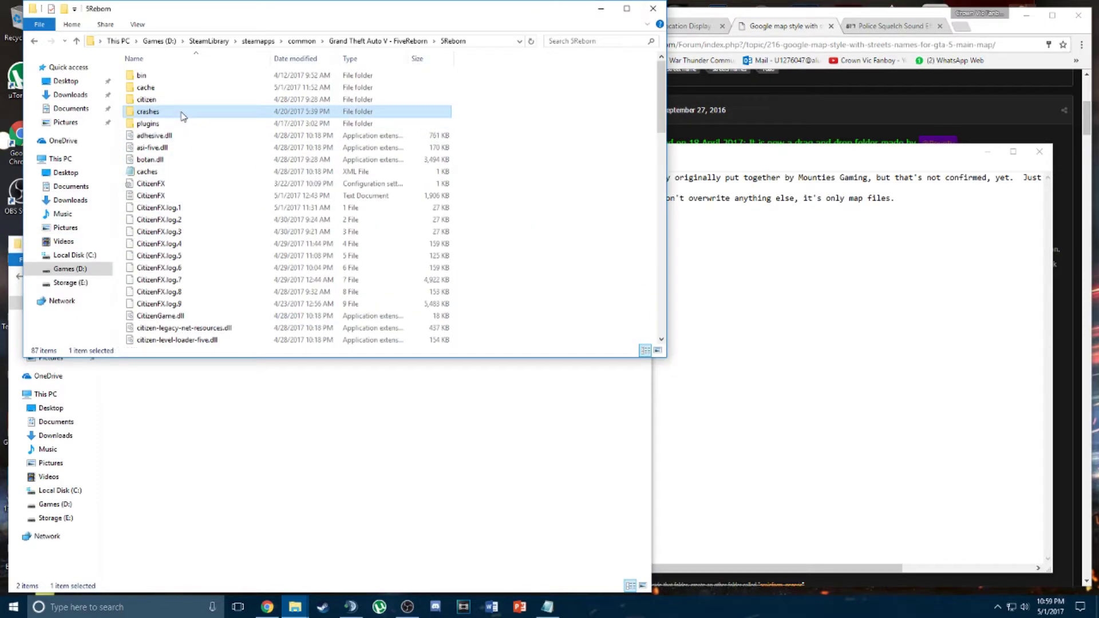
{"action": "left_click", "coordinate": [163, 101]}
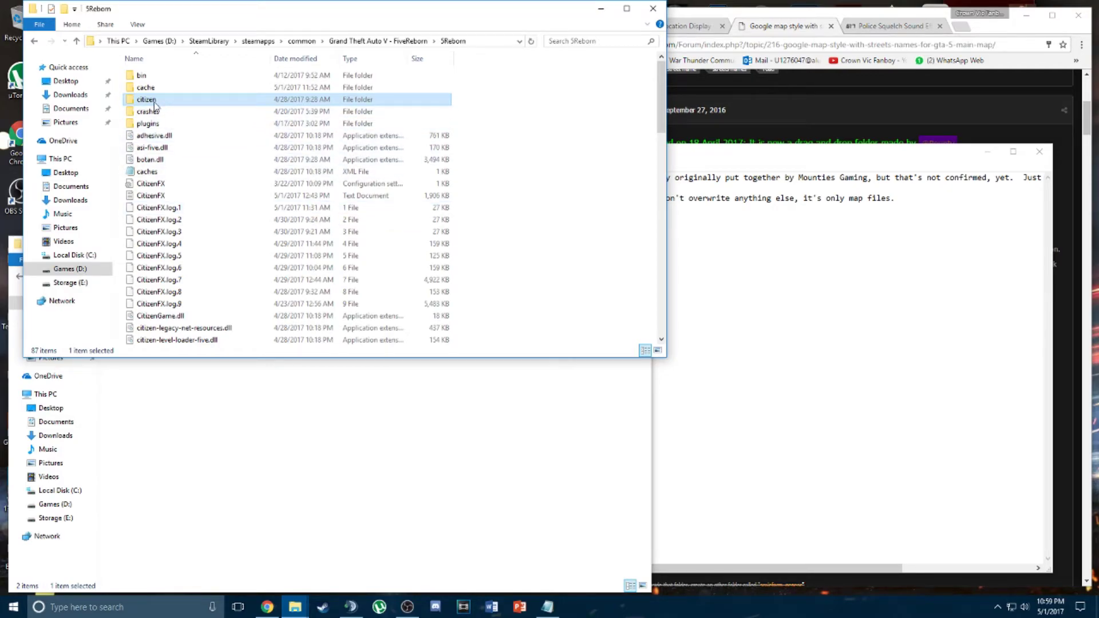
{"action": "left_click", "coordinate": [223, 392]}
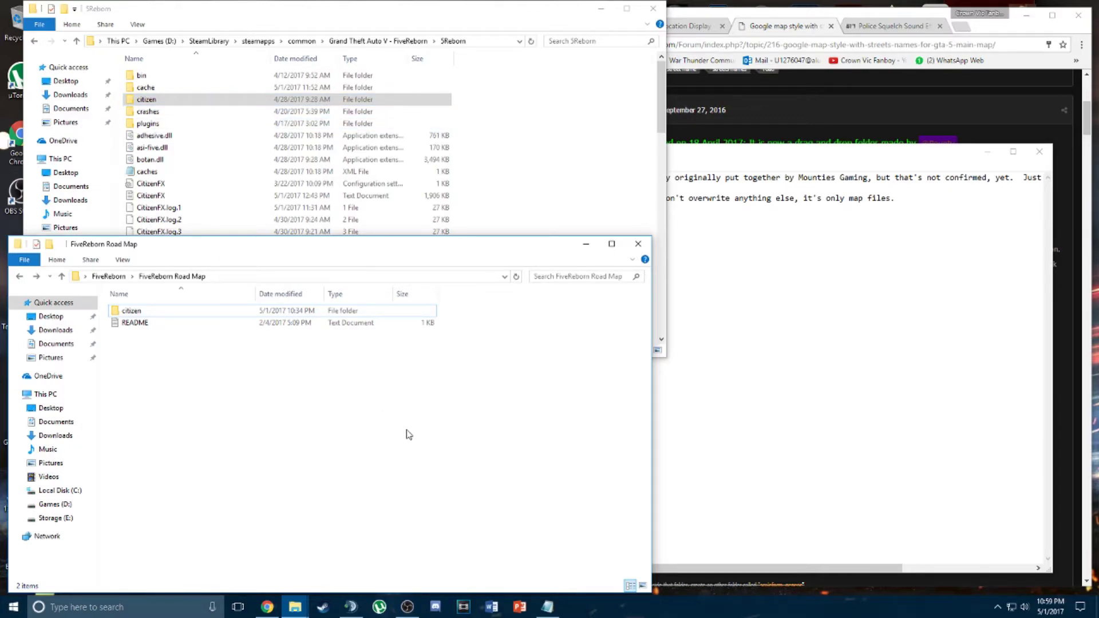
Minimize the Road Map and 5Reborn windows, close the README, and move the TeamSpeak 3 Client folder window clear of the desktop files.
{"action": "left_click", "coordinate": [586, 244]}
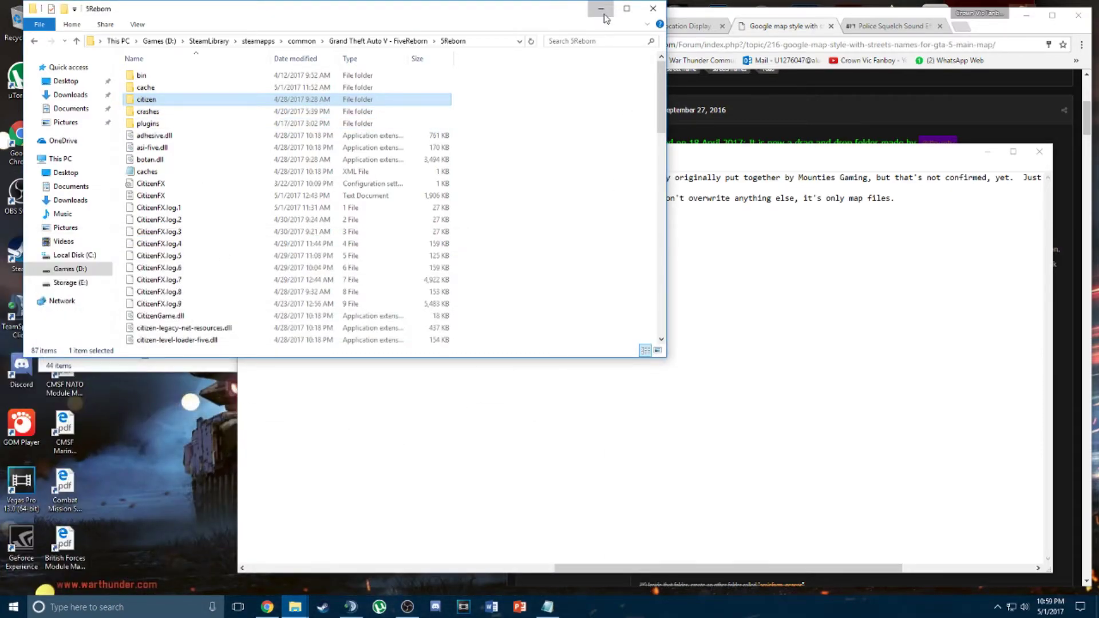
{"action": "left_click", "coordinate": [600, 9]}
{"action": "left_click", "coordinate": [1040, 151]}
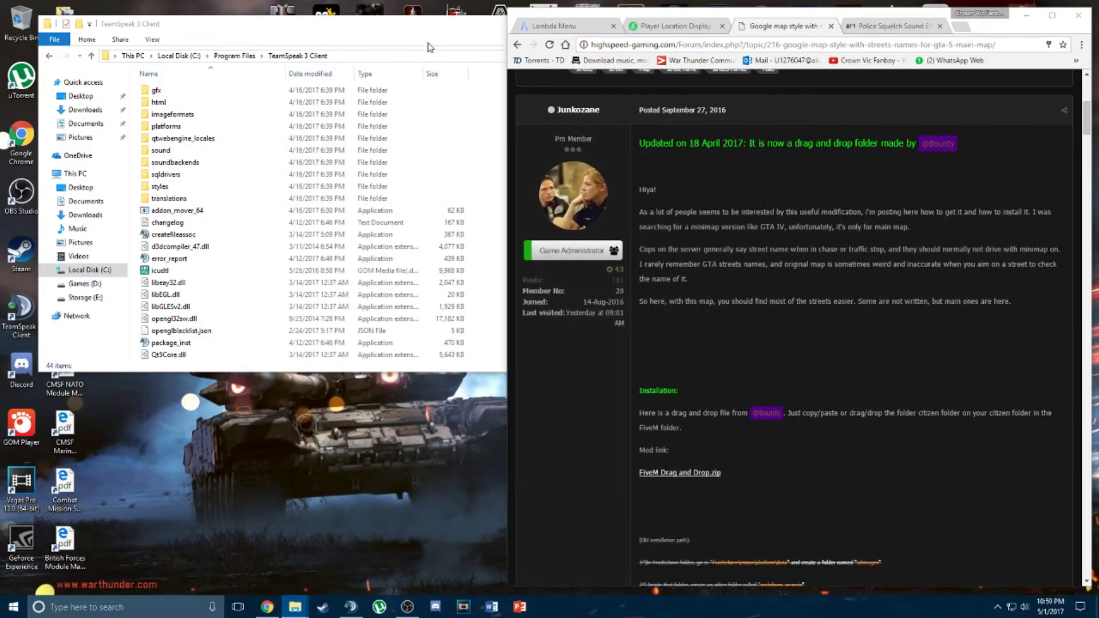
{"action": "left_click_drag", "start_coordinate": [420, 26], "coordinate": [430, 214]}
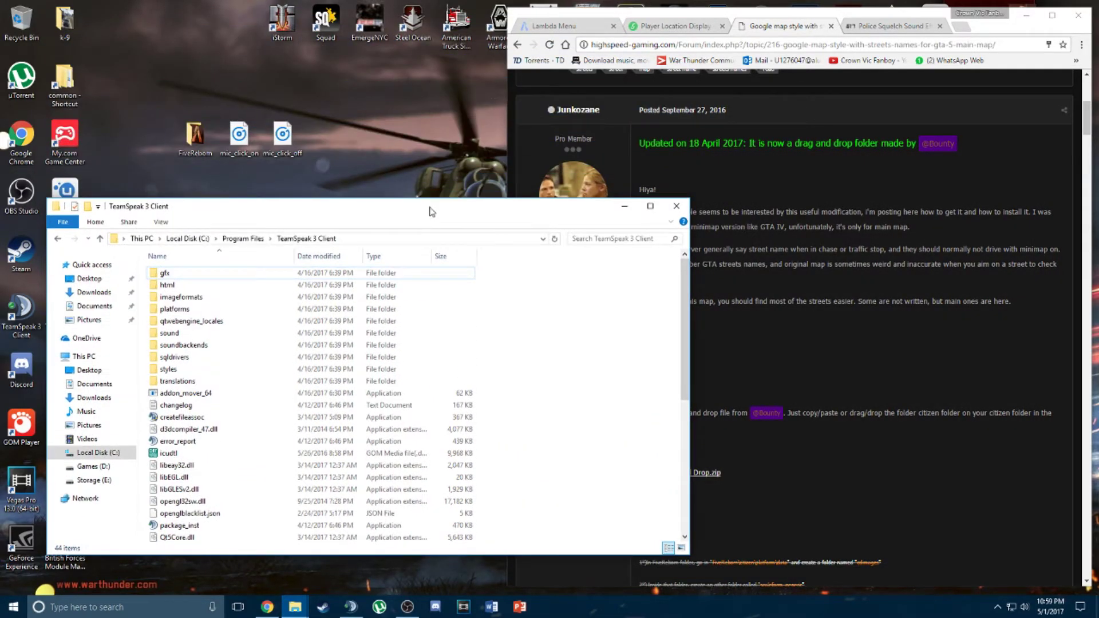
Switch to the browser and review the Police Squelch Sound Effect 'TS3' page on LSPDFR.
{"action": "left_click", "coordinate": [943, 208]}
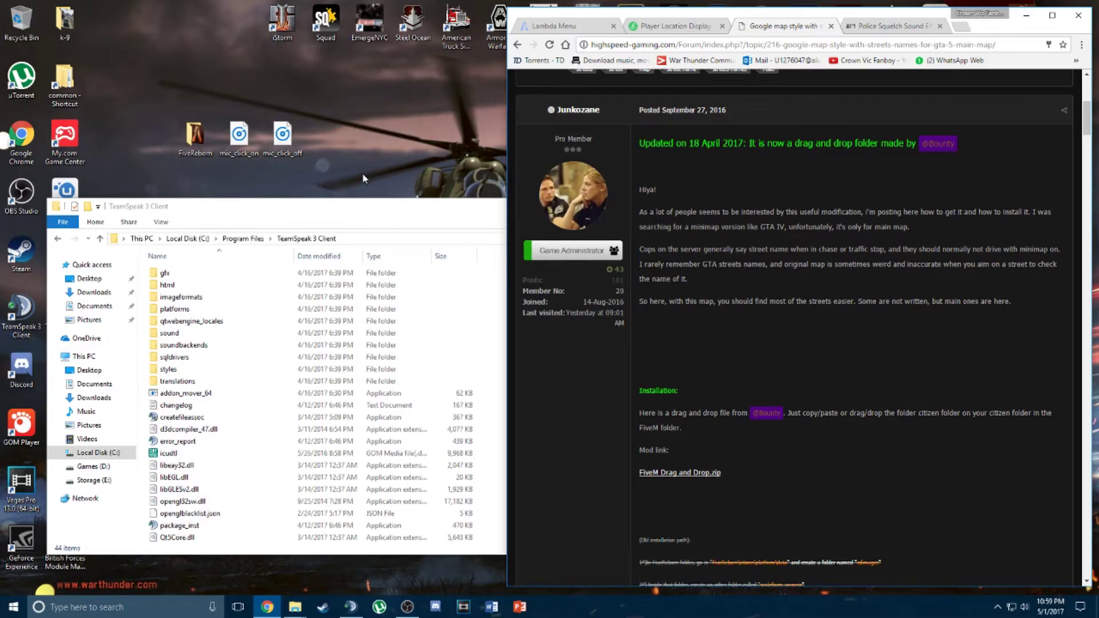
{"action": "left_click", "coordinate": [332, 155]}
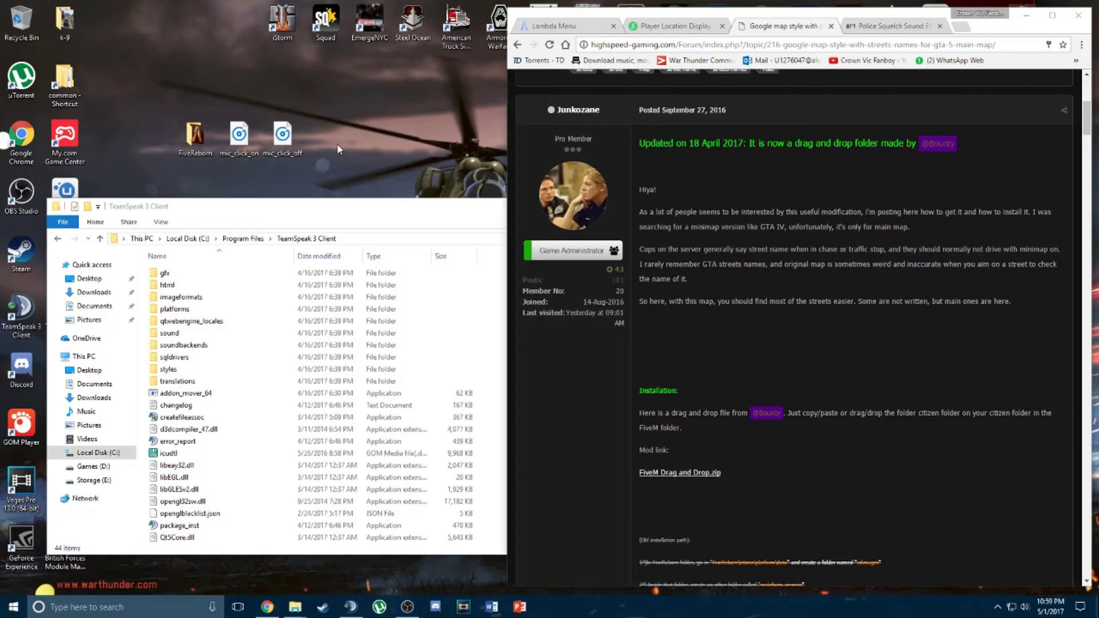
{"action": "left_click", "coordinate": [857, 30]}
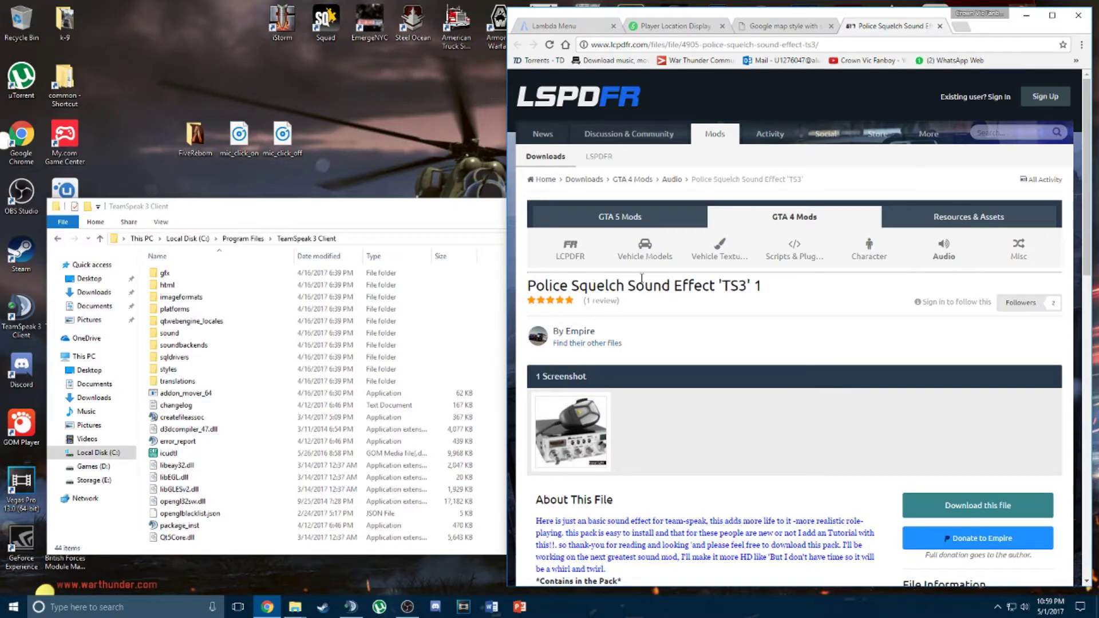
{"action": "scroll", "coordinate": [644, 278], "scroll_direction": "down", "scroll_amount": 2}
{"action": "scroll", "coordinate": [796, 220], "scroll_direction": "up", "scroll_amount": 2}
Point out the mic_click_on and mic_click_off sound files on the desktop.
{"action": "left_click", "coordinate": [399, 141]}
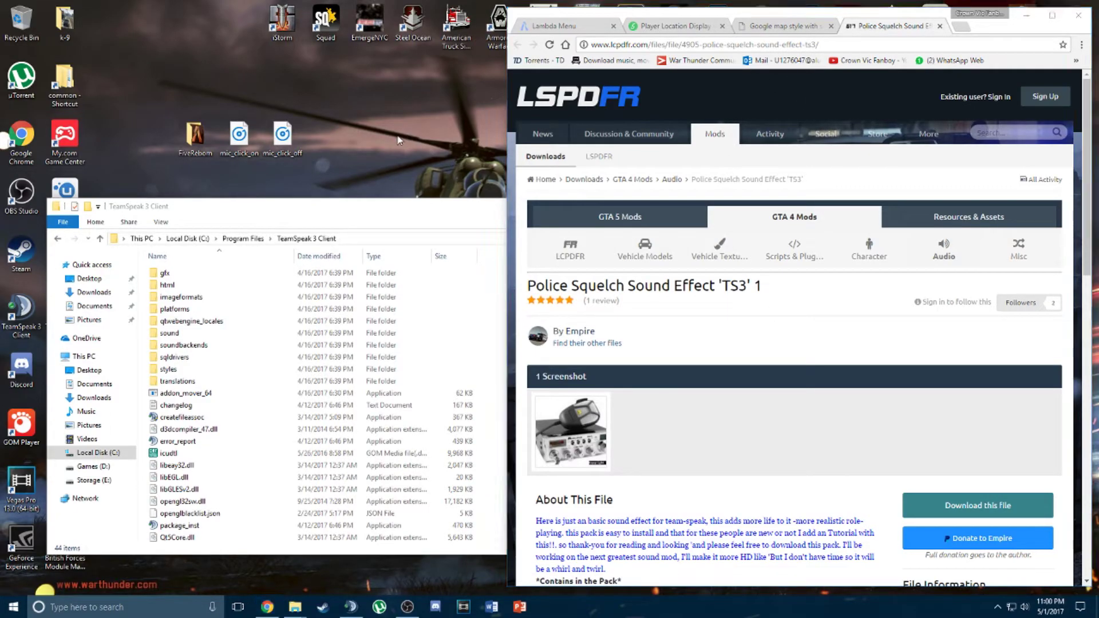
{"action": "left_click", "coordinate": [248, 140]}
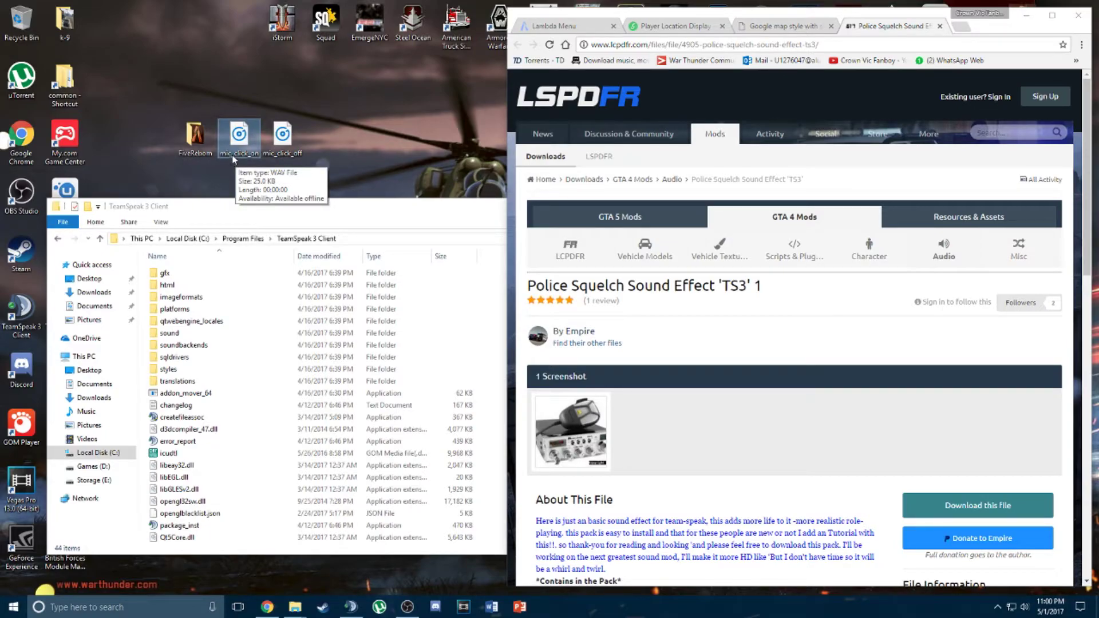
{"action": "left_click", "coordinate": [273, 155]}
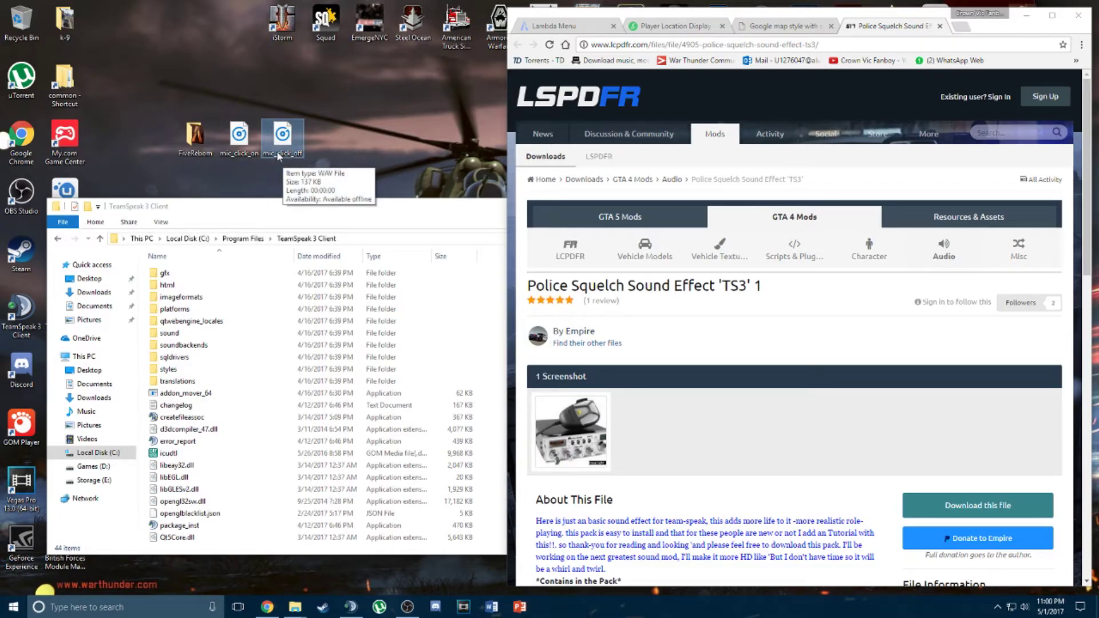
{"action": "left_click", "coordinate": [240, 143]}
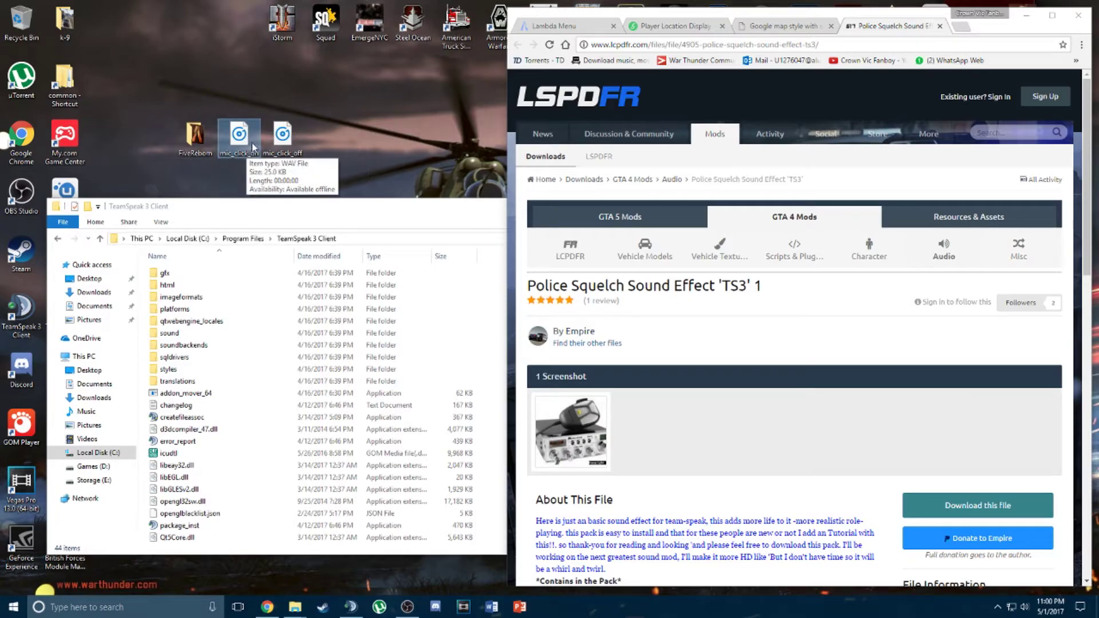
{"action": "left_click", "coordinate": [282, 134]}
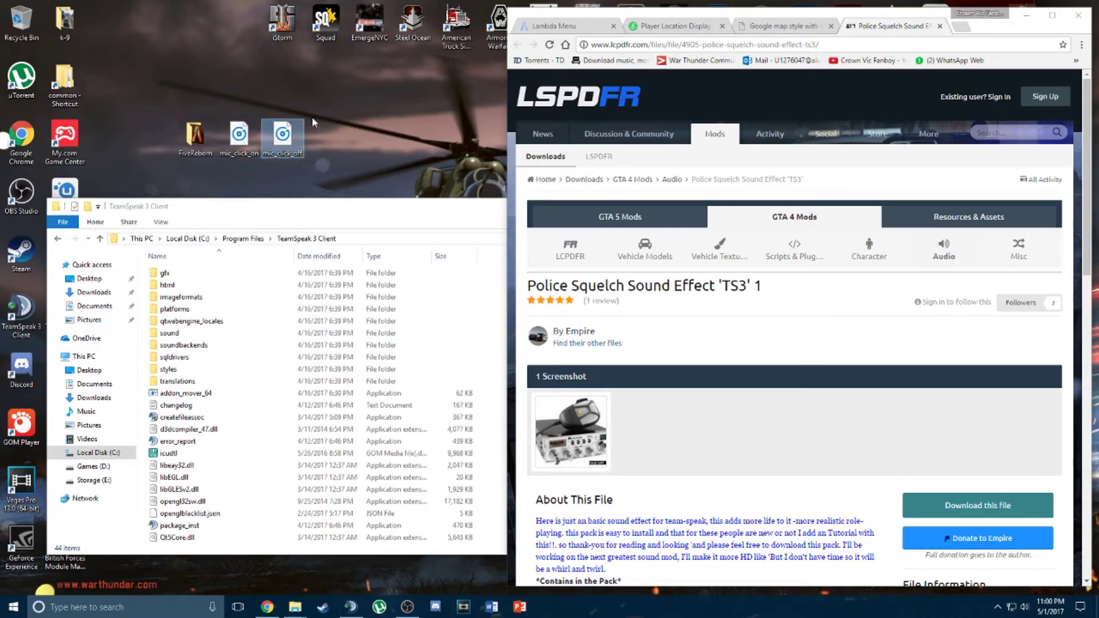
Open the sound folder inside the TeamSpeak 3 Client folder and select its default subfolder.
{"action": "left_click", "coordinate": [264, 222]}
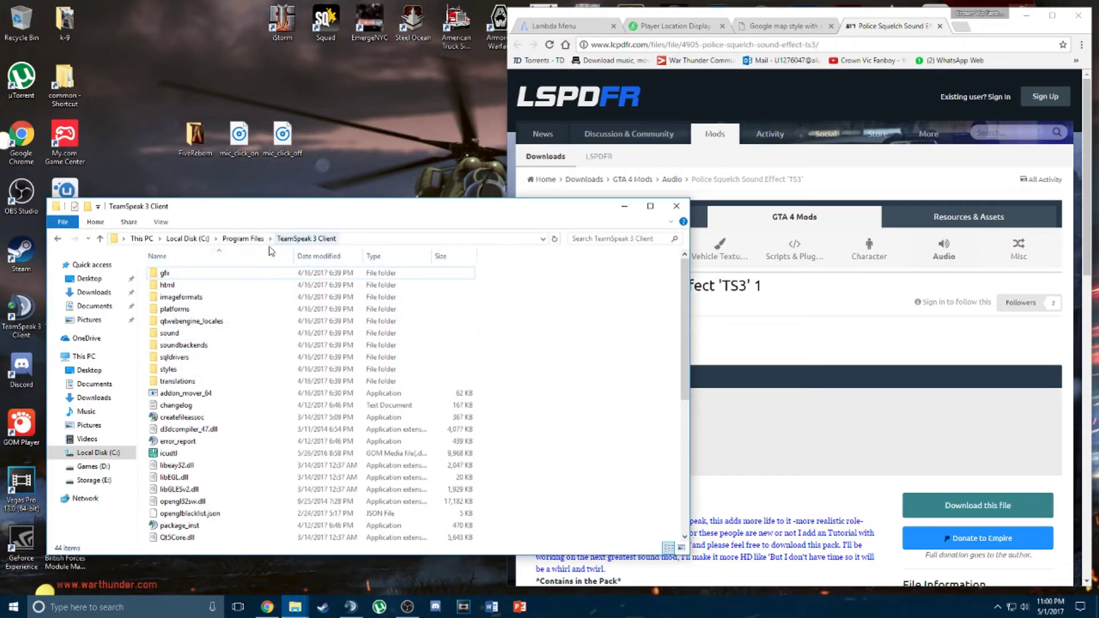
{"action": "left_click", "coordinate": [185, 335]}
{"action": "key", "text": "alt+Return"}
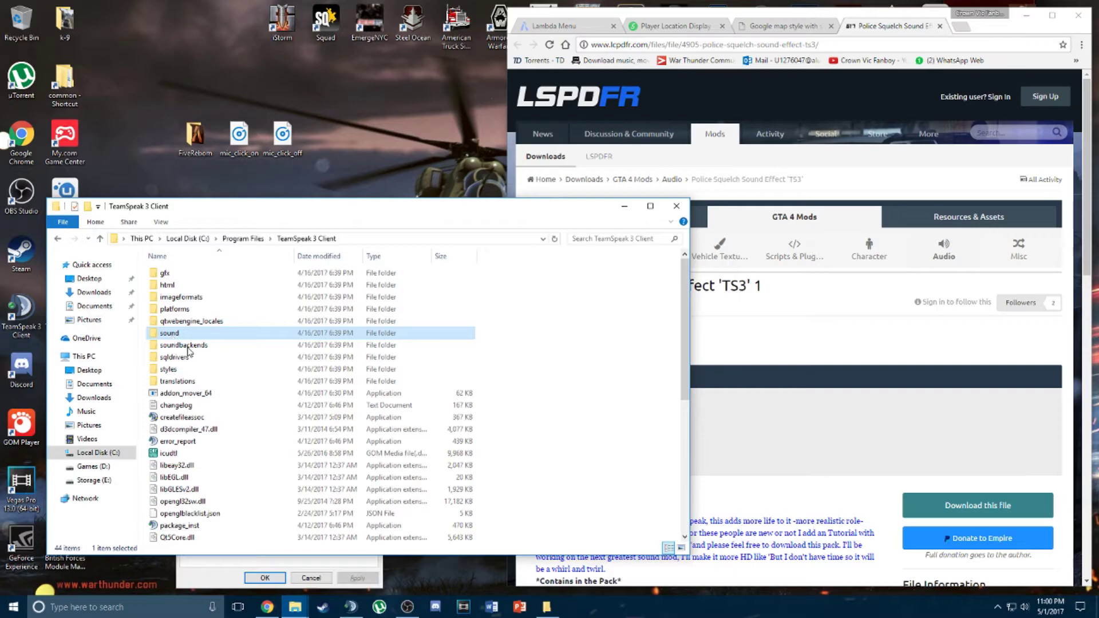
{"action": "left_click", "coordinate": [311, 579]}
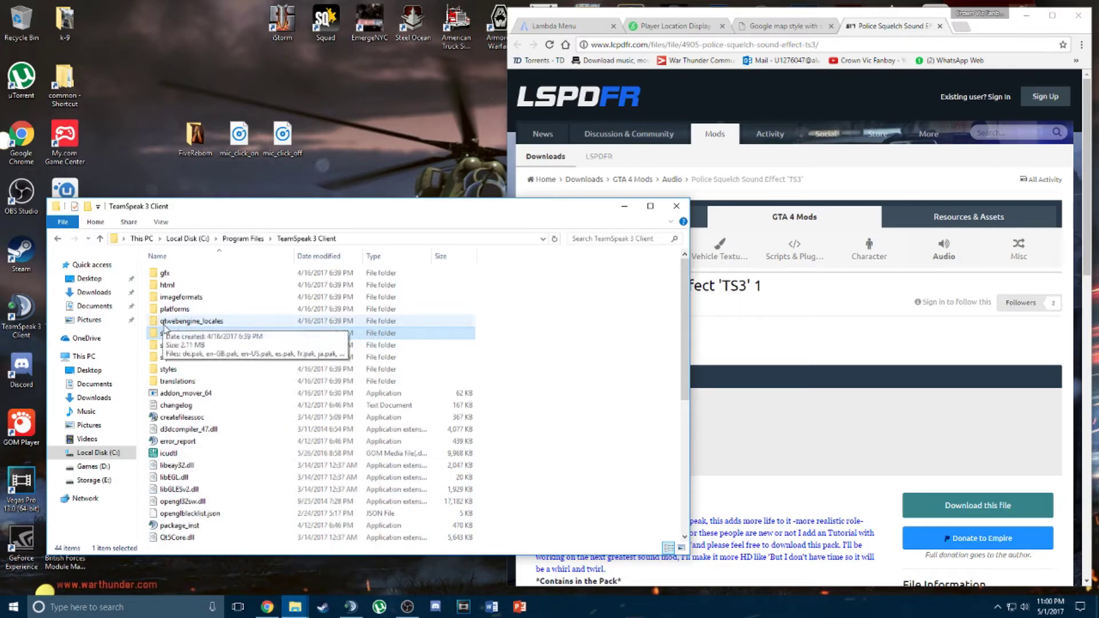
{"action": "double_click", "coordinate": [169, 333]}
{"action": "left_click", "coordinate": [184, 274]}
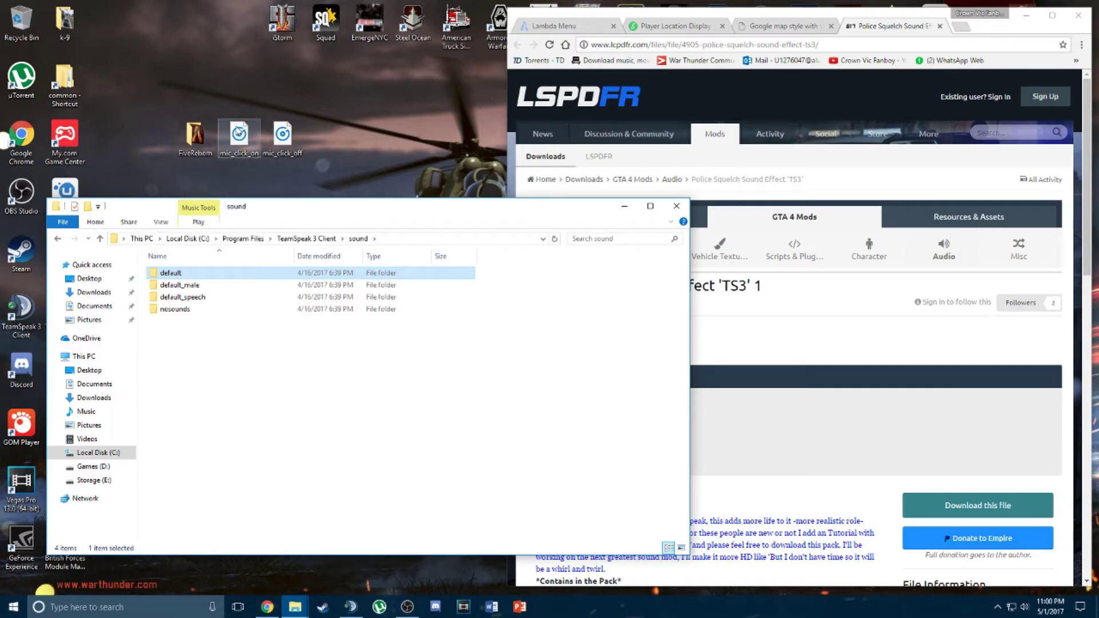
Point out the mic_click_on and mic_click_off files on the desktop and view the default folder's properties.
{"action": "left_click_drag", "start_coordinate": [223, 104], "coordinate": [288, 172]}
{"action": "left_click", "coordinate": [172, 274]}
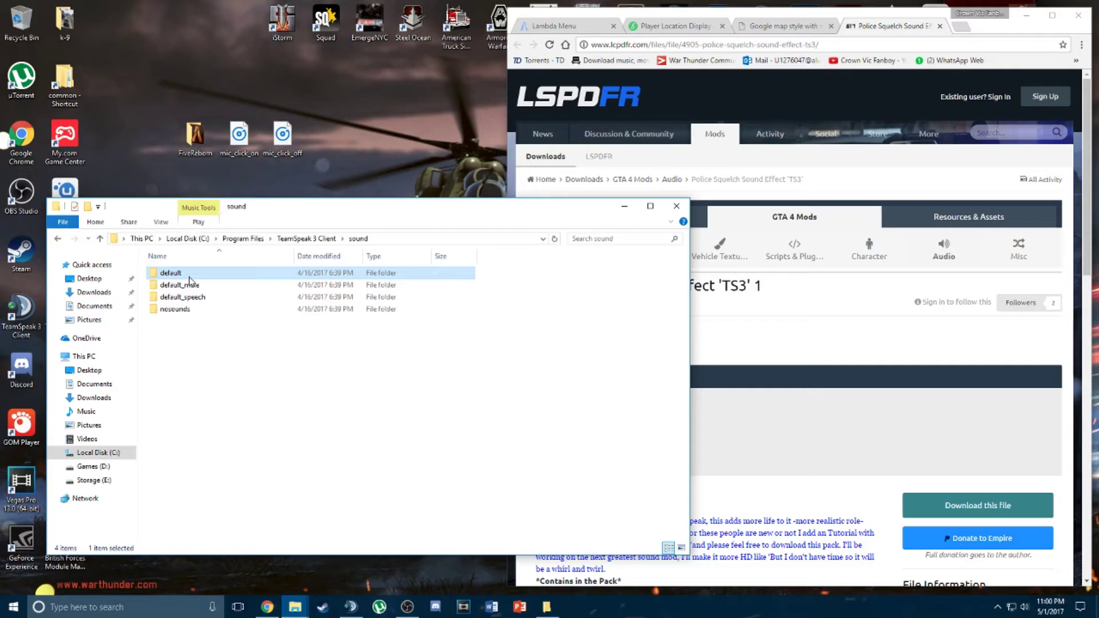
{"action": "key", "text": "alt+Return"}
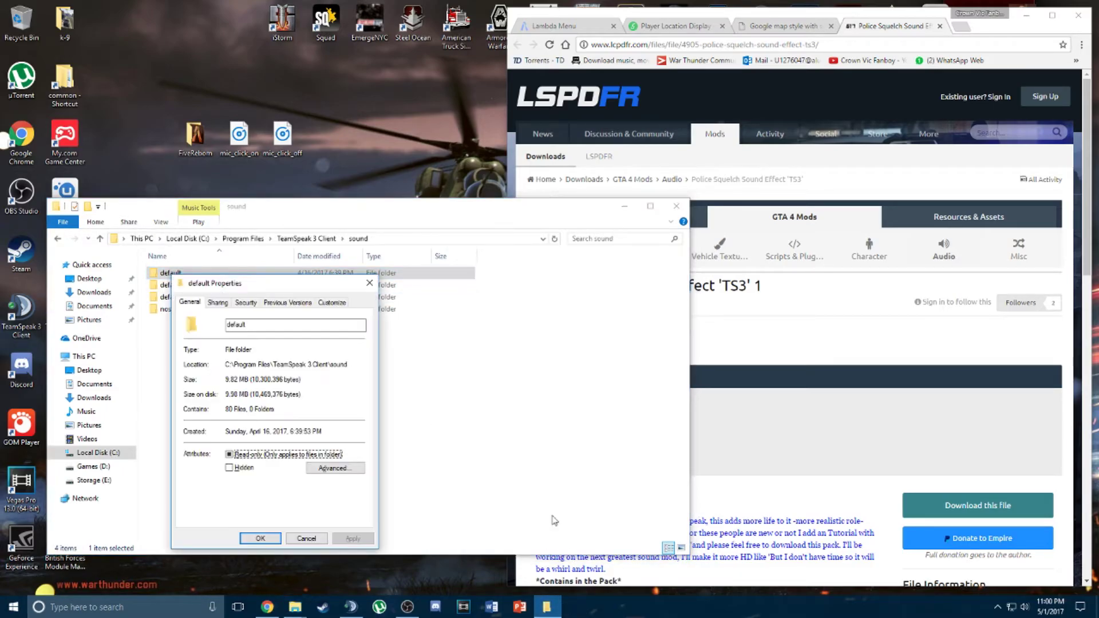
{"action": "left_click", "coordinate": [372, 276]}
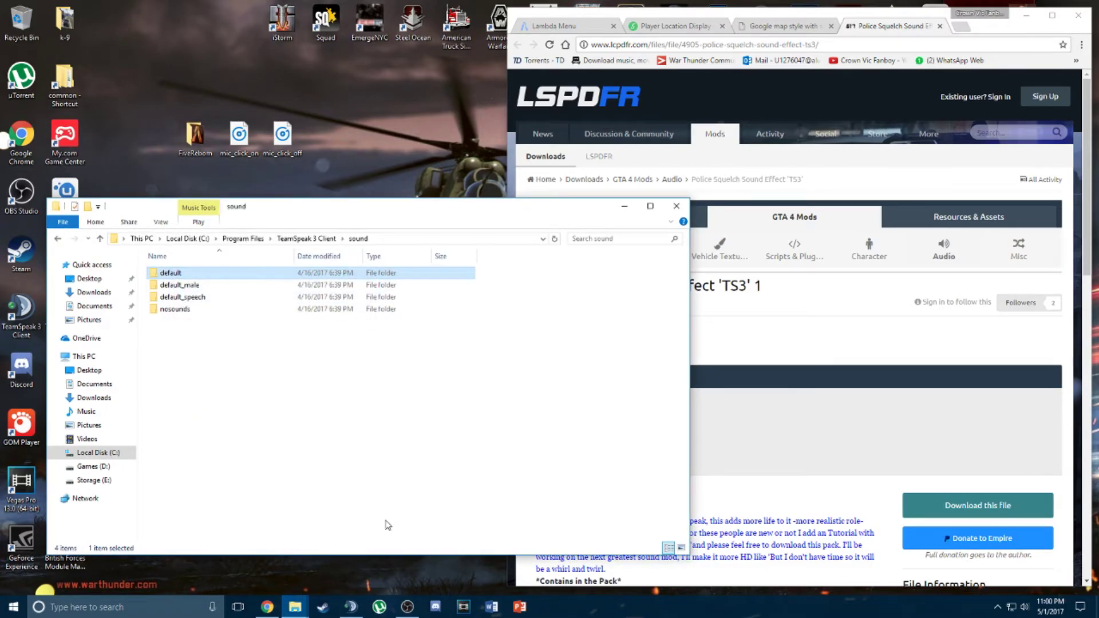
Switch to TeamSpeak 3 and open the Addons section of its Options.
{"action": "left_click", "coordinate": [351, 607]}
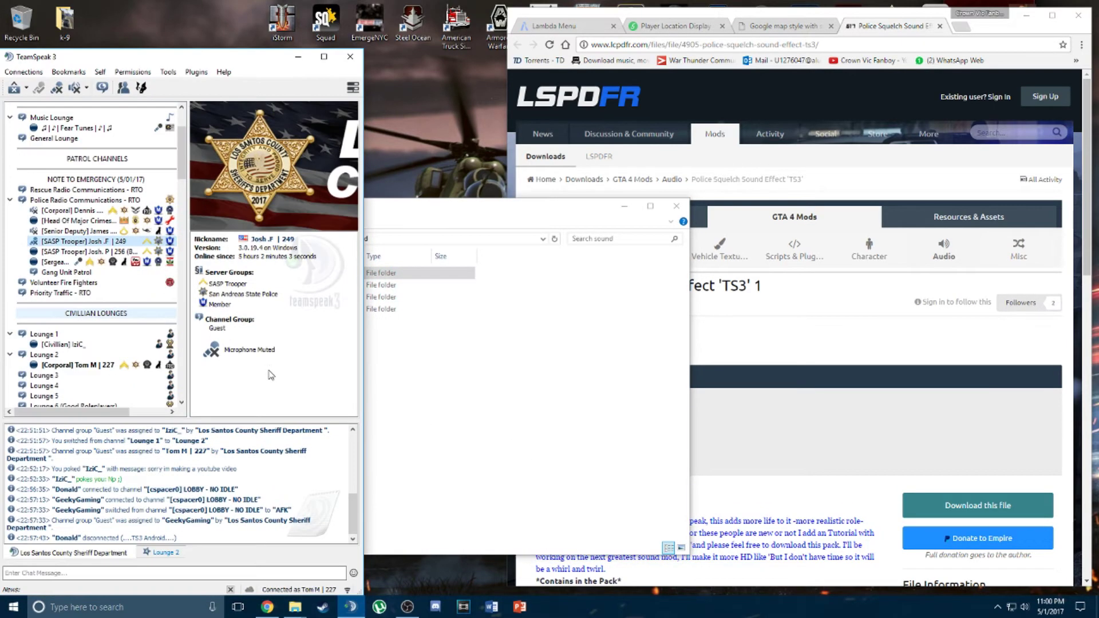
{"action": "left_click", "coordinate": [195, 78]}
{"action": "left_click", "coordinate": [166, 72]}
{"action": "left_click", "coordinate": [162, 71]}
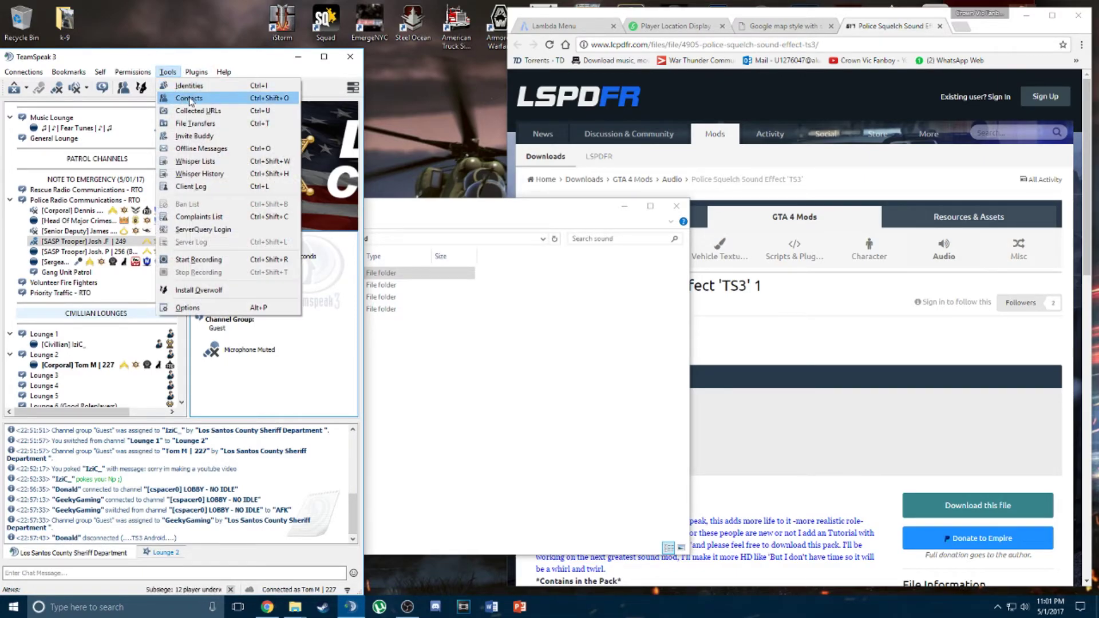
{"action": "key", "text": "Escape"}
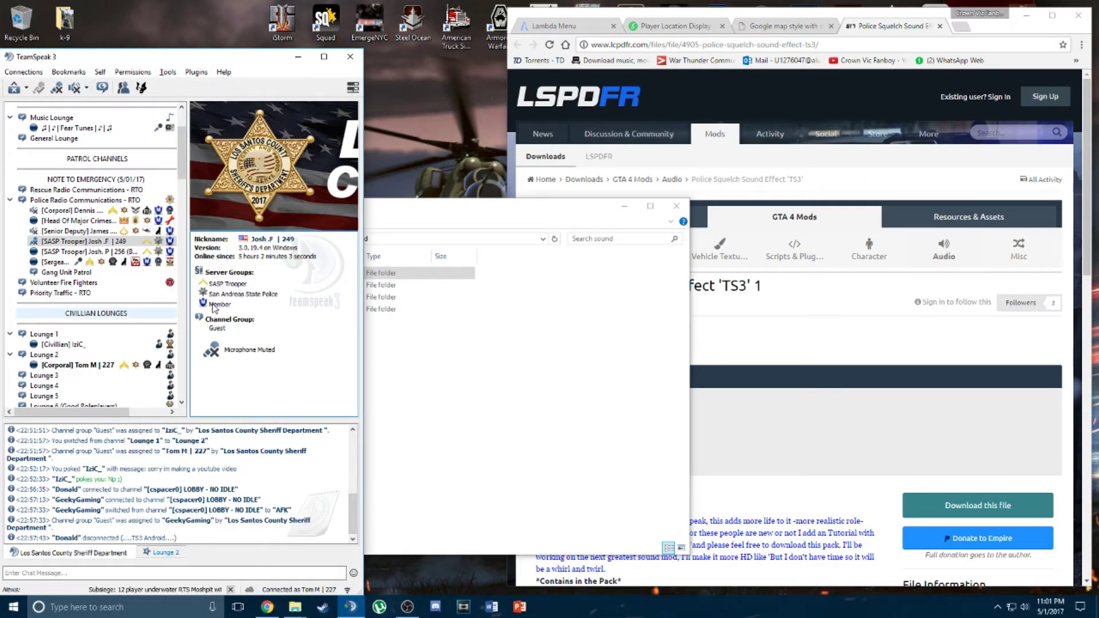
{"action": "left_click", "coordinate": [172, 73]}
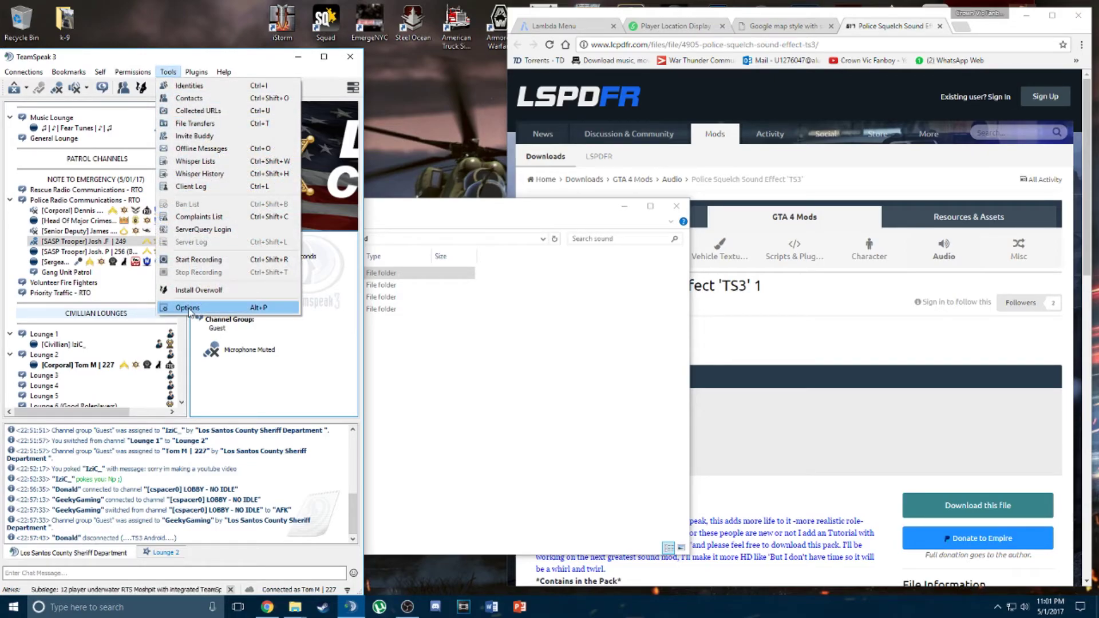
{"action": "left_click", "coordinate": [172, 309]}
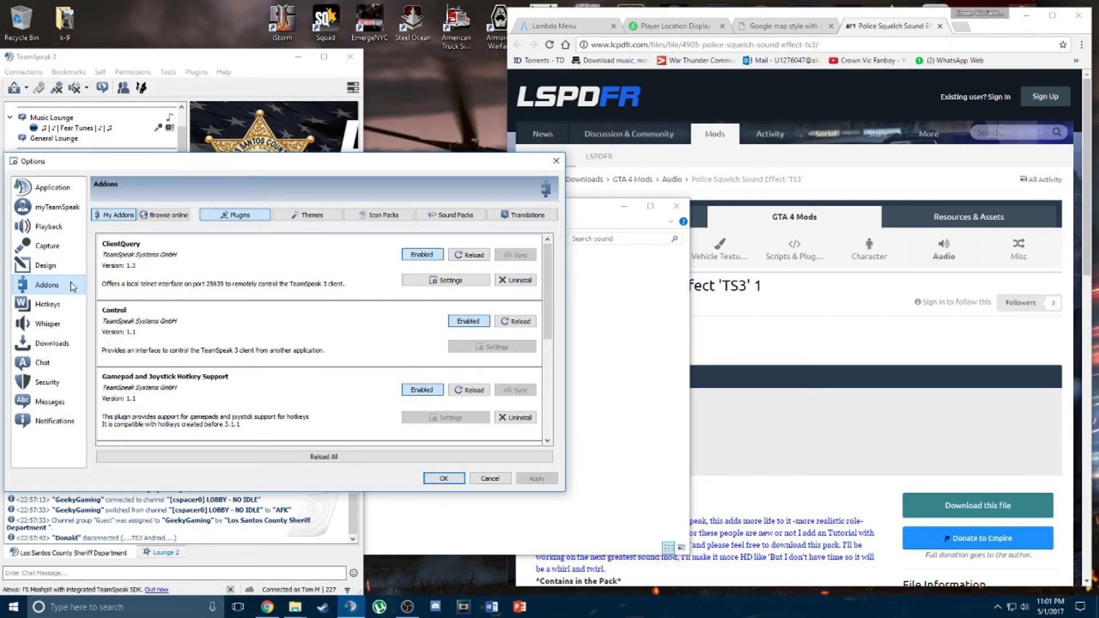
Search the online add-ons for "radiofx".
{"action": "left_click", "coordinate": [164, 215]}
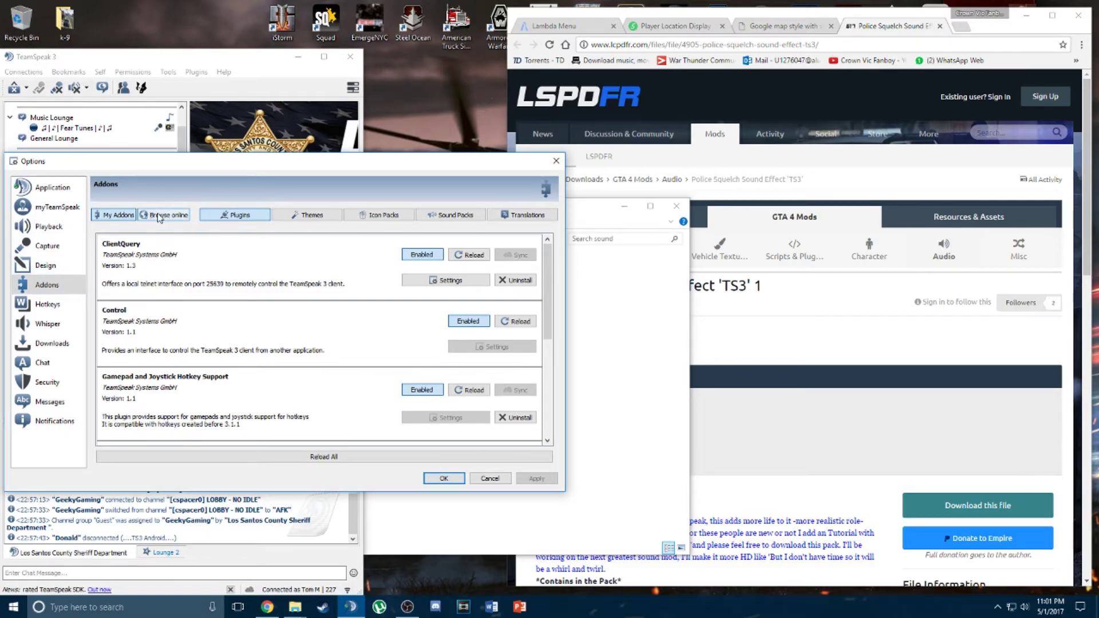
{"action": "left_click", "coordinate": [332, 218]}
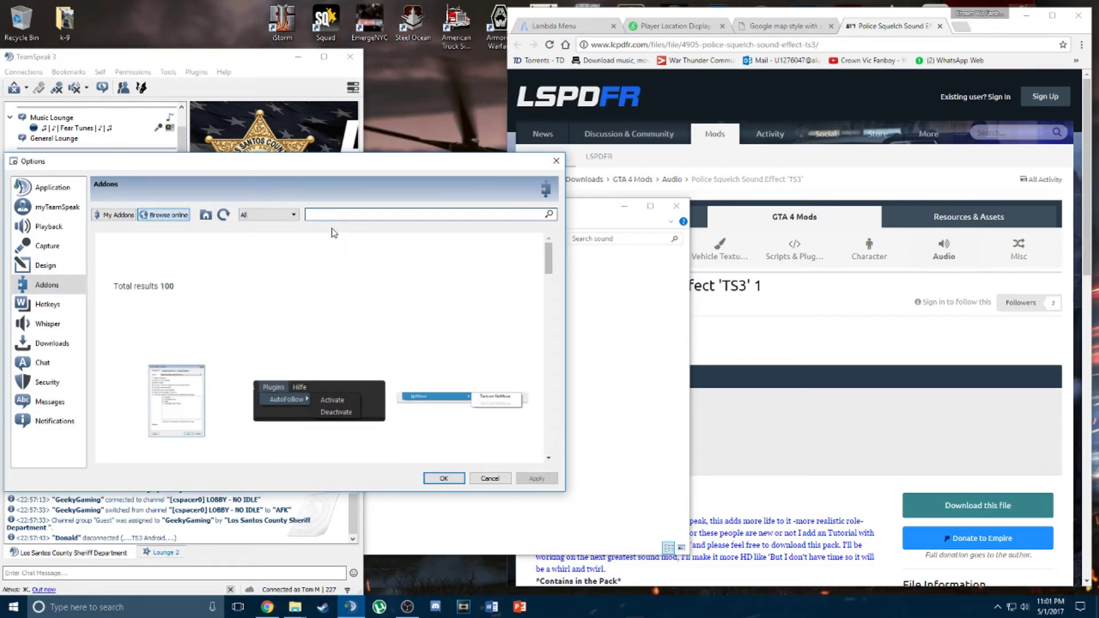
{"action": "type", "text": "ra"}
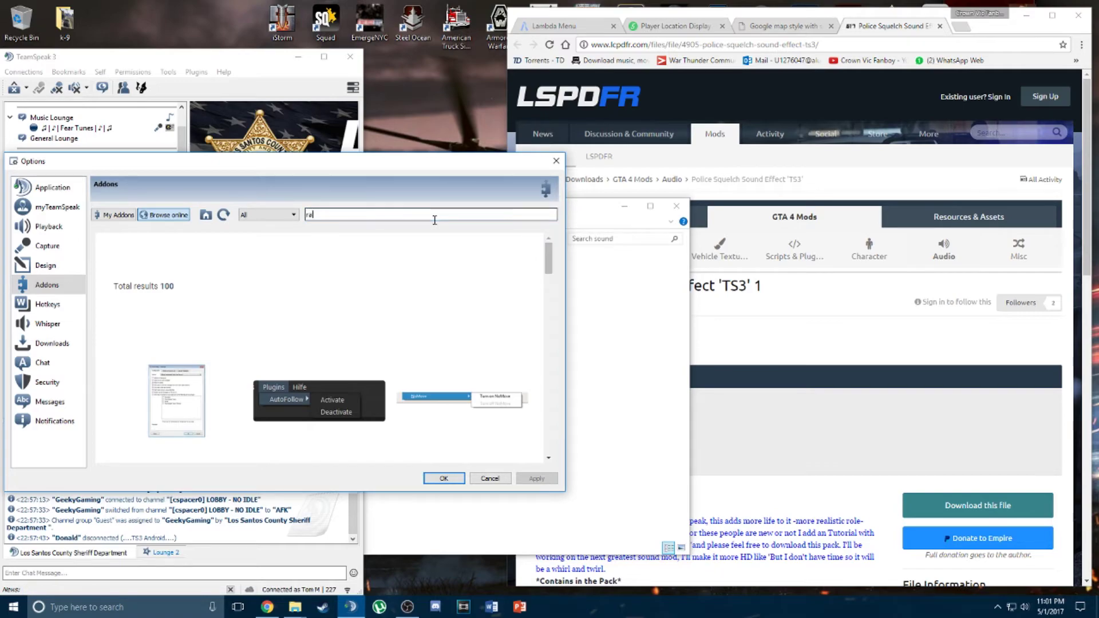
{"action": "type", "text": "dio"}
{"action": "key", "text": "BackSpace"}
{"action": "type", "text": "fx"}
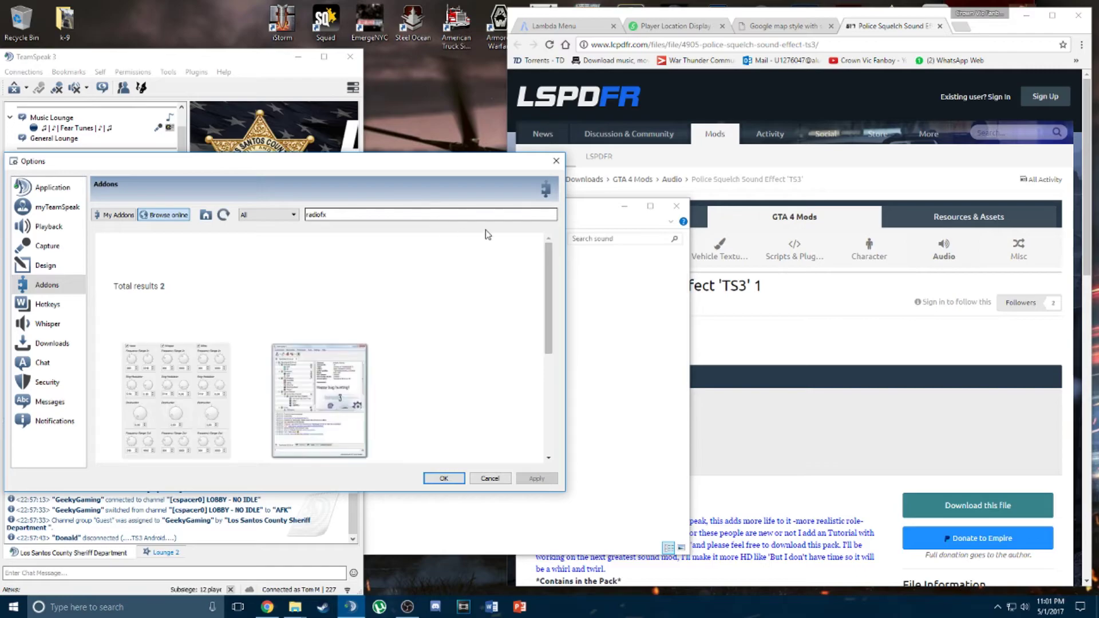
Review the RadioFX add-on's page, including its description and install status, and close the Options without changes.
{"action": "scroll", "coordinate": [343, 298], "scroll_direction": "down", "scroll_amount": 3}
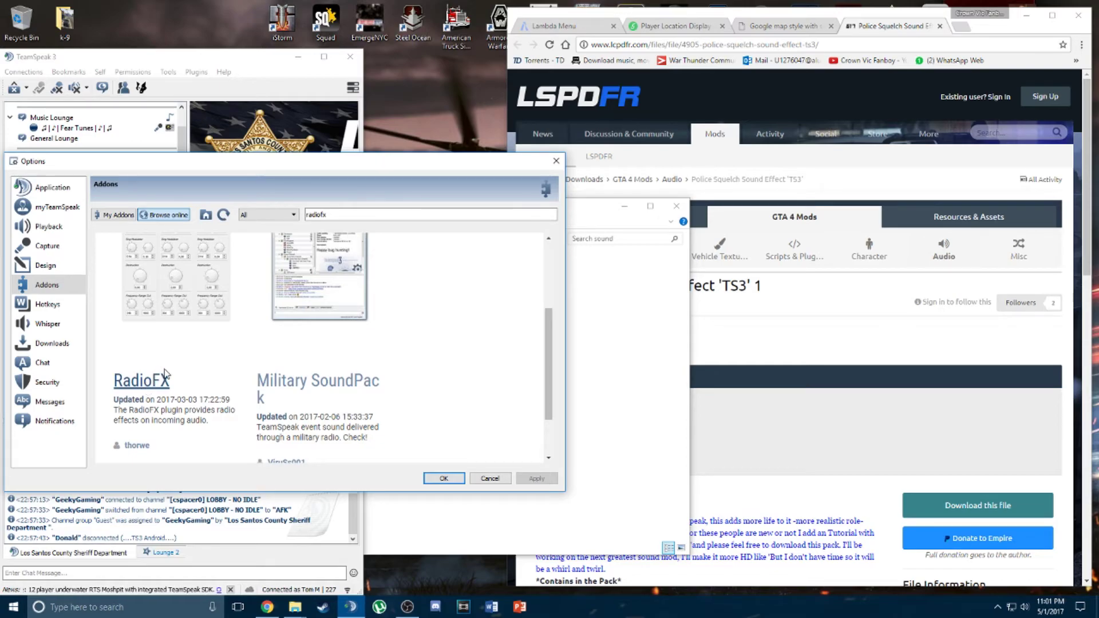
{"action": "left_click", "coordinate": [147, 386]}
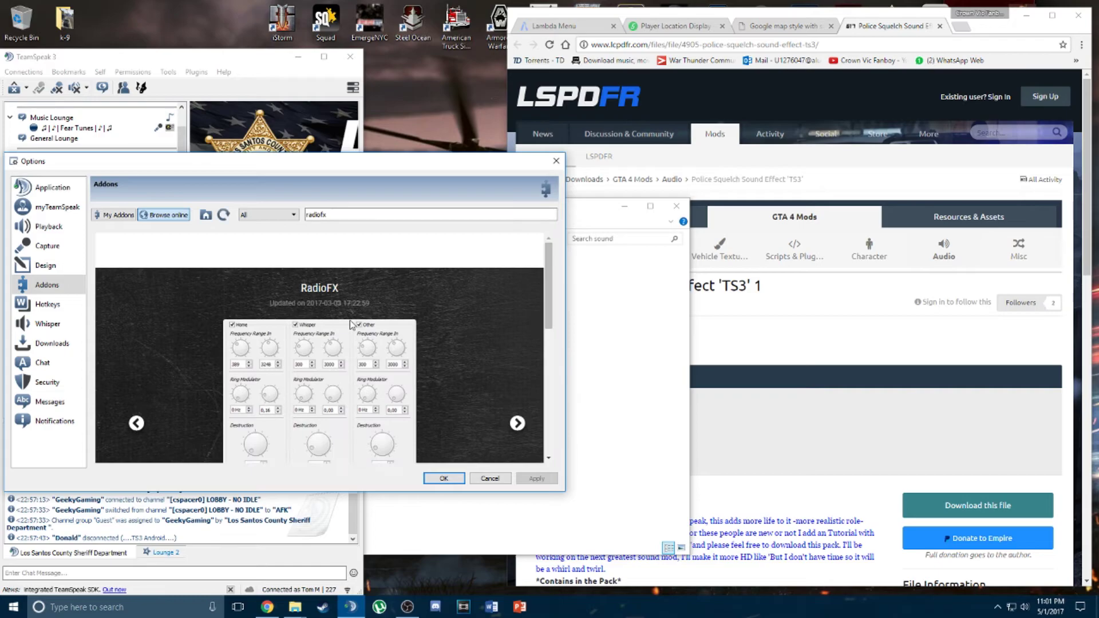
{"action": "scroll", "coordinate": [352, 324], "scroll_direction": "down", "scroll_amount": 5}
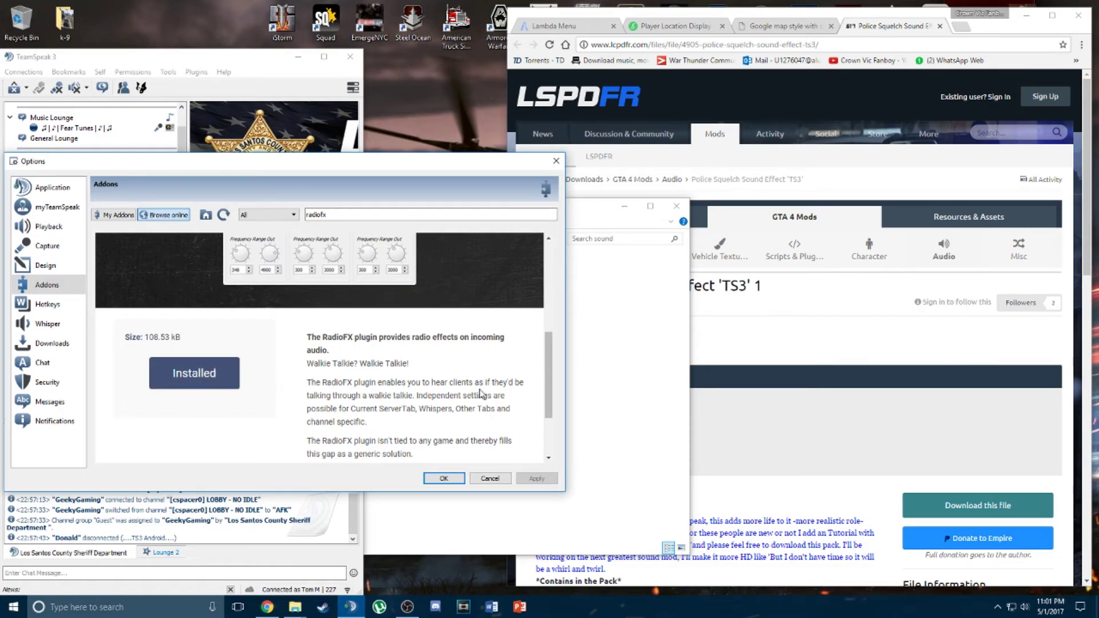
{"action": "left_click", "coordinate": [488, 479]}
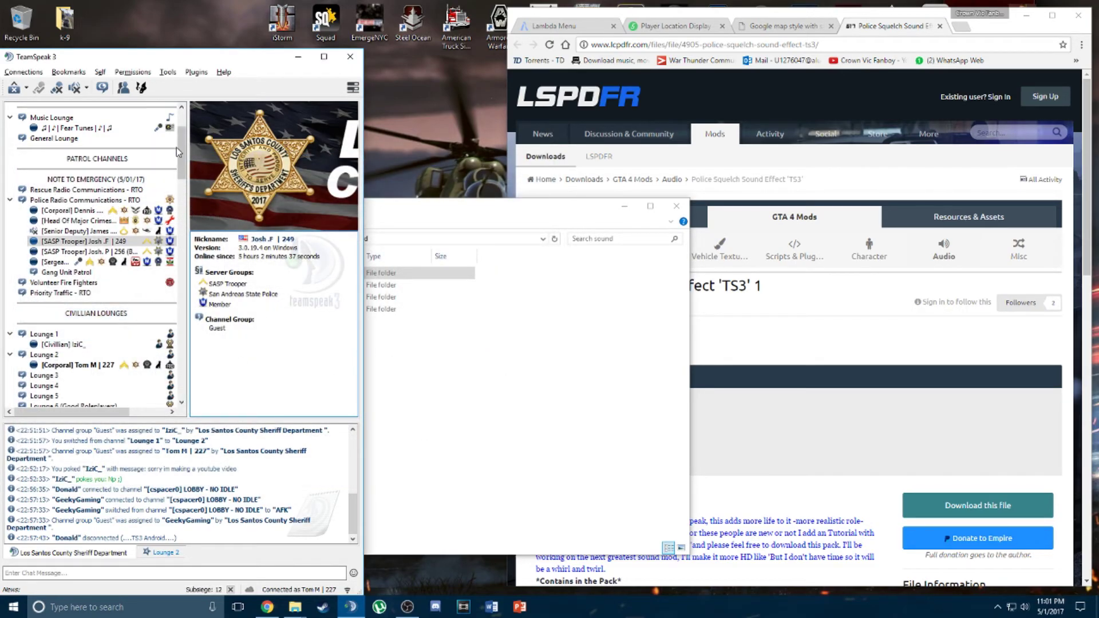
Open the Radio FX plugin settings, examine the Home, Whisper and Other effect controls, and close them.
{"action": "left_click", "coordinate": [195, 73]}
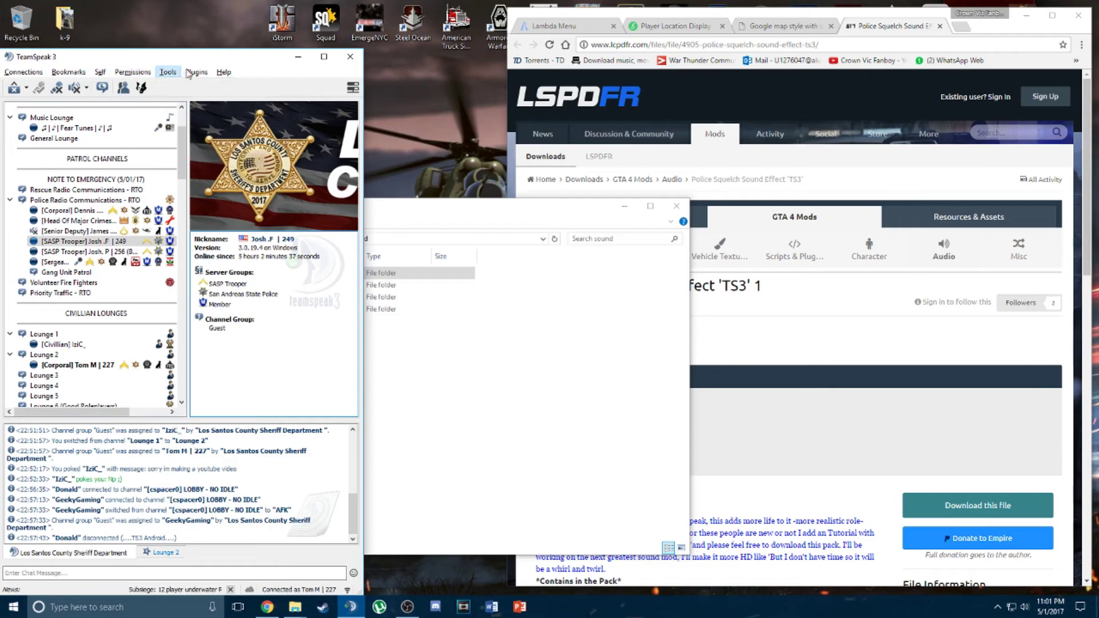
{"action": "mouse_move", "coordinate": [229, 85]}
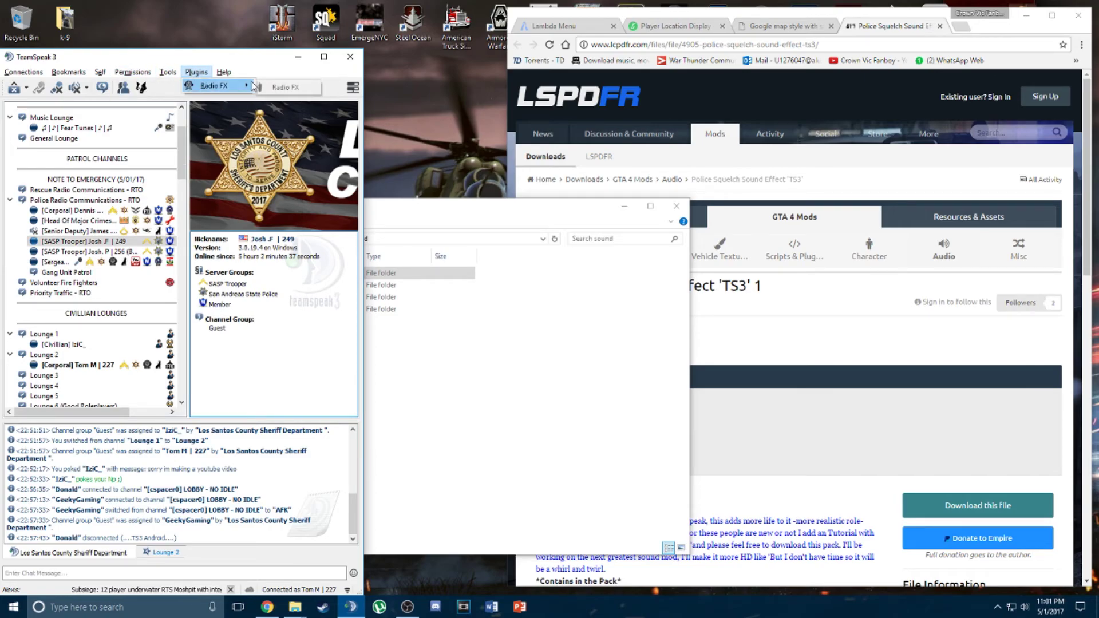
{"action": "left_click", "coordinate": [290, 88]}
{"action": "left_click_drag", "start_coordinate": [144, 186], "coordinate": [326, 141]}
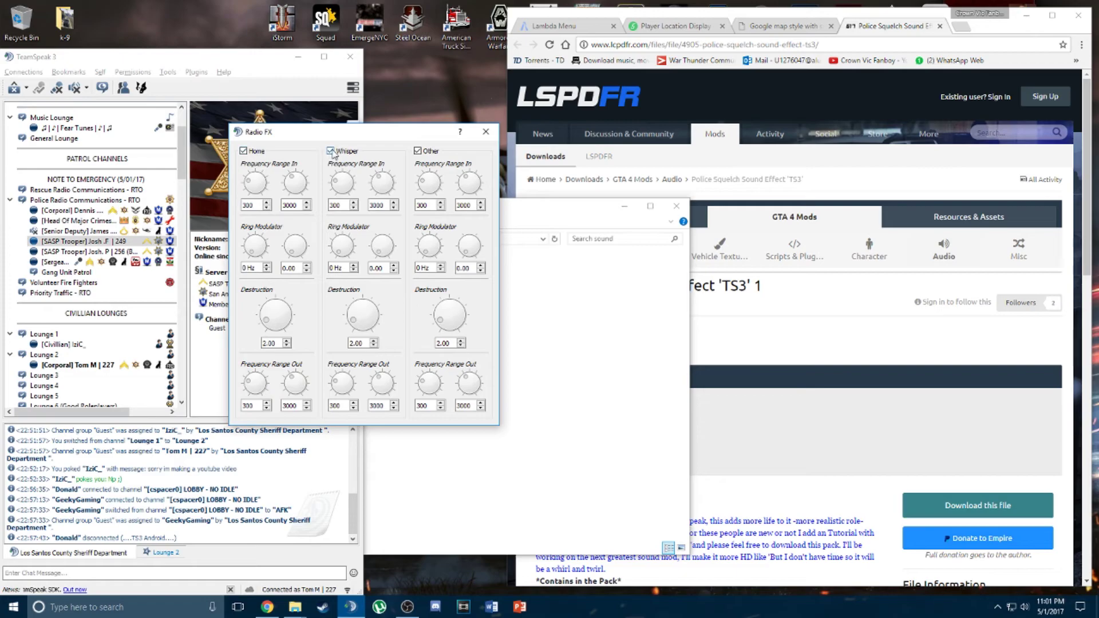
{"action": "left_click", "coordinate": [486, 132]}
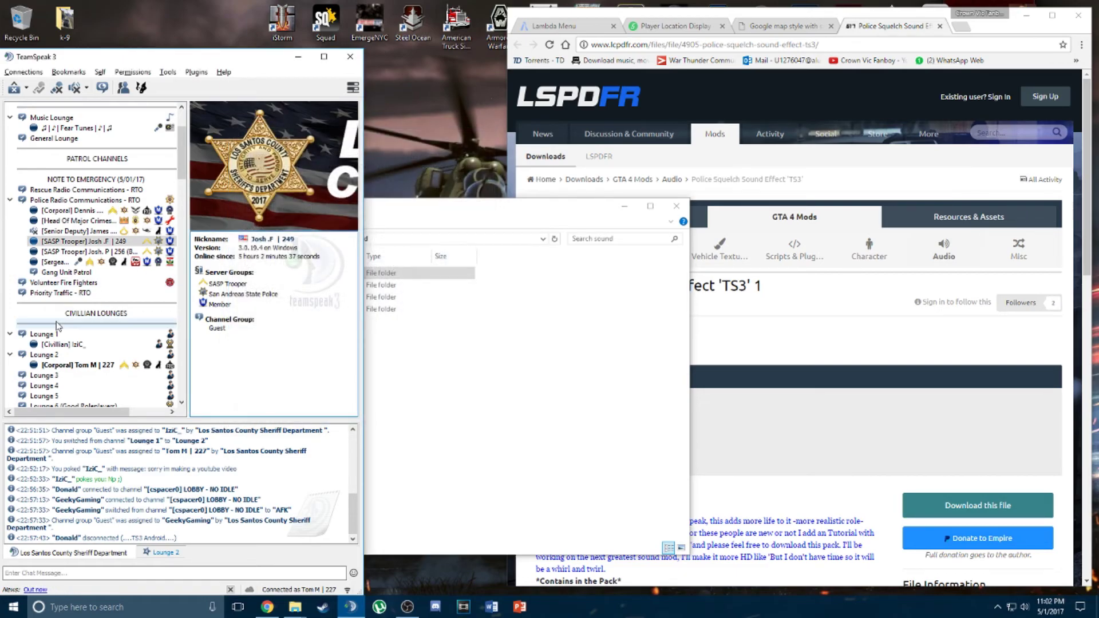
Visit the Police Radio Communications - RTO channel and return to Lounge 2, viewing the details of members in the police channel.
{"action": "left_click", "coordinate": [86, 263]}
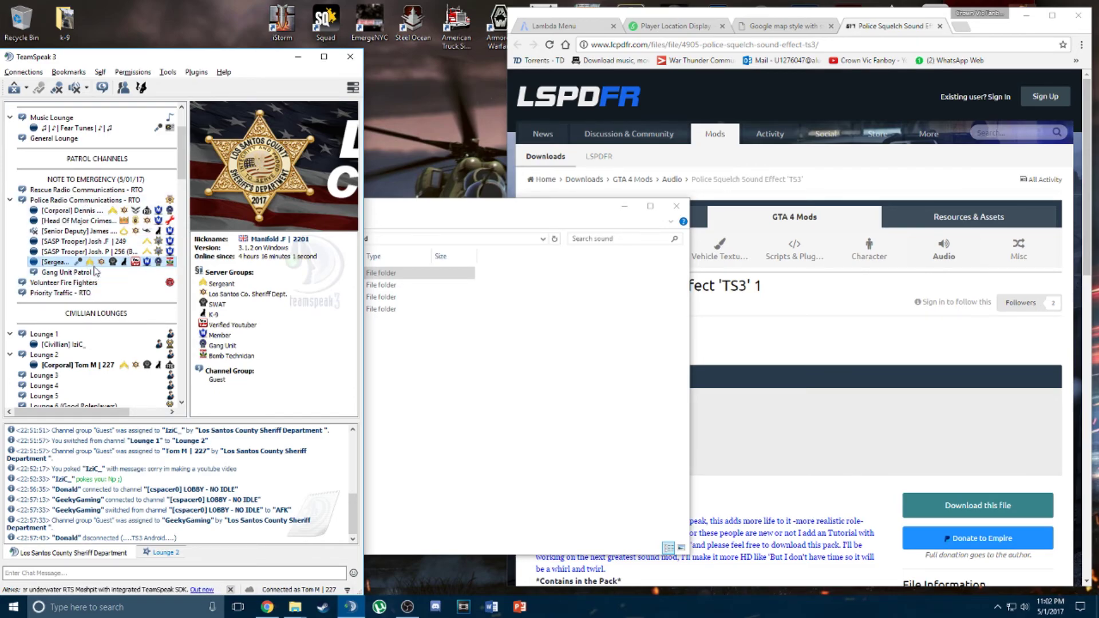
{"action": "double_click", "coordinate": [72, 200]}
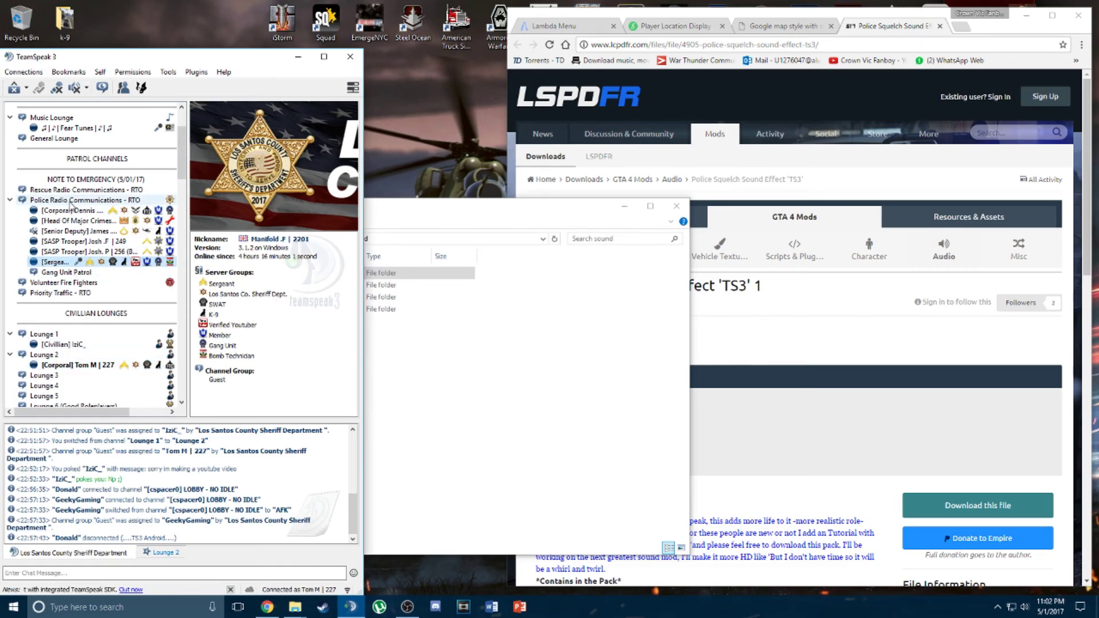
{"action": "left_click", "coordinate": [103, 222]}
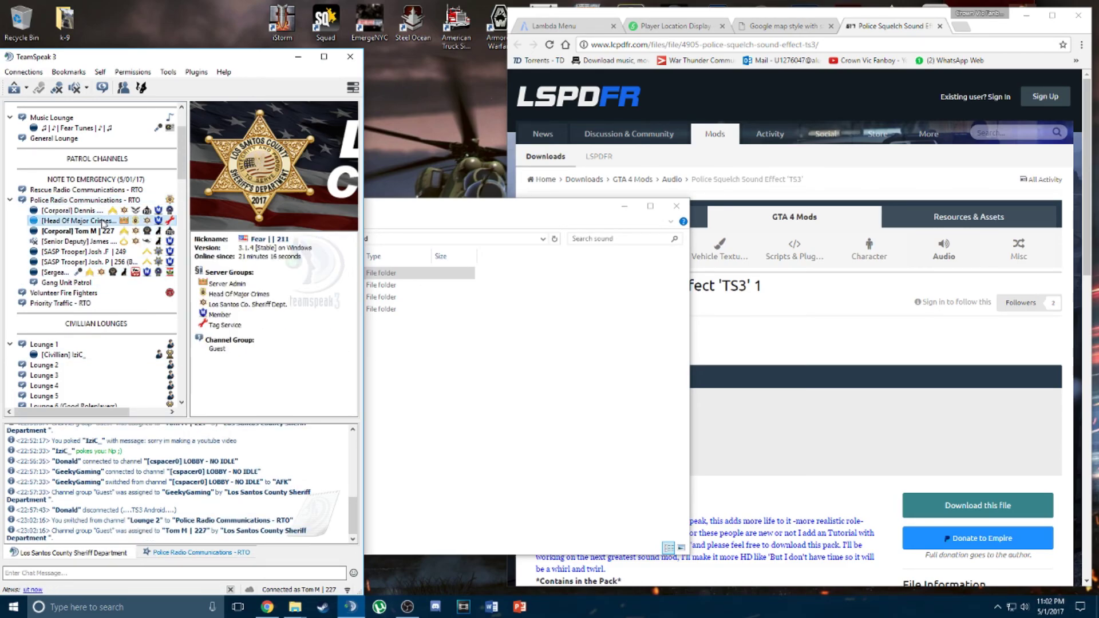
{"action": "double_click", "coordinate": [72, 366]}
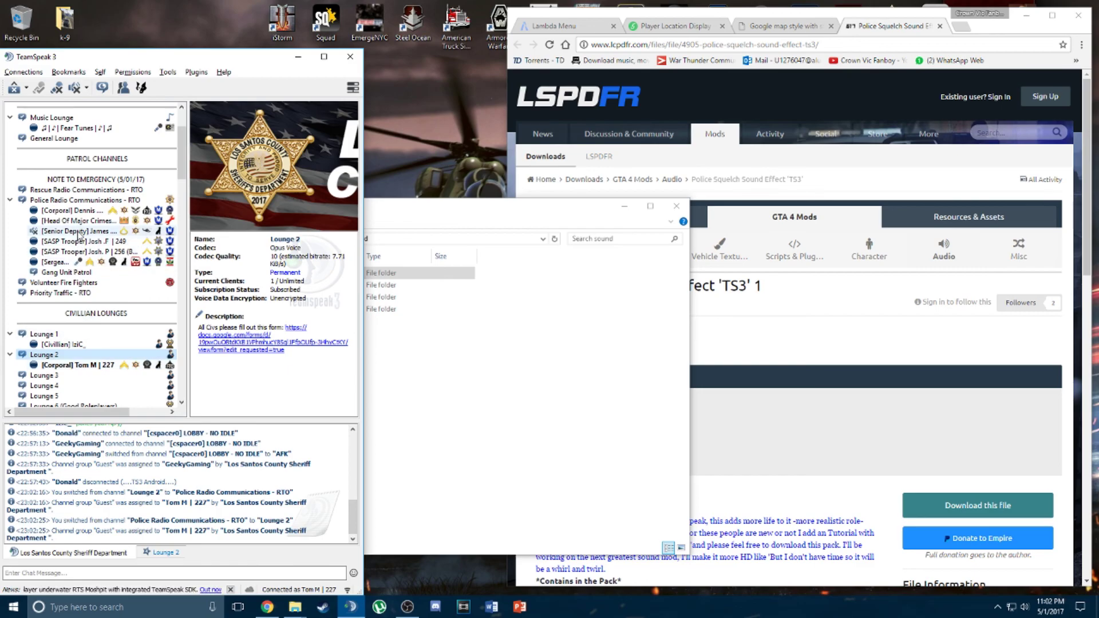
{"action": "left_click", "coordinate": [118, 231]}
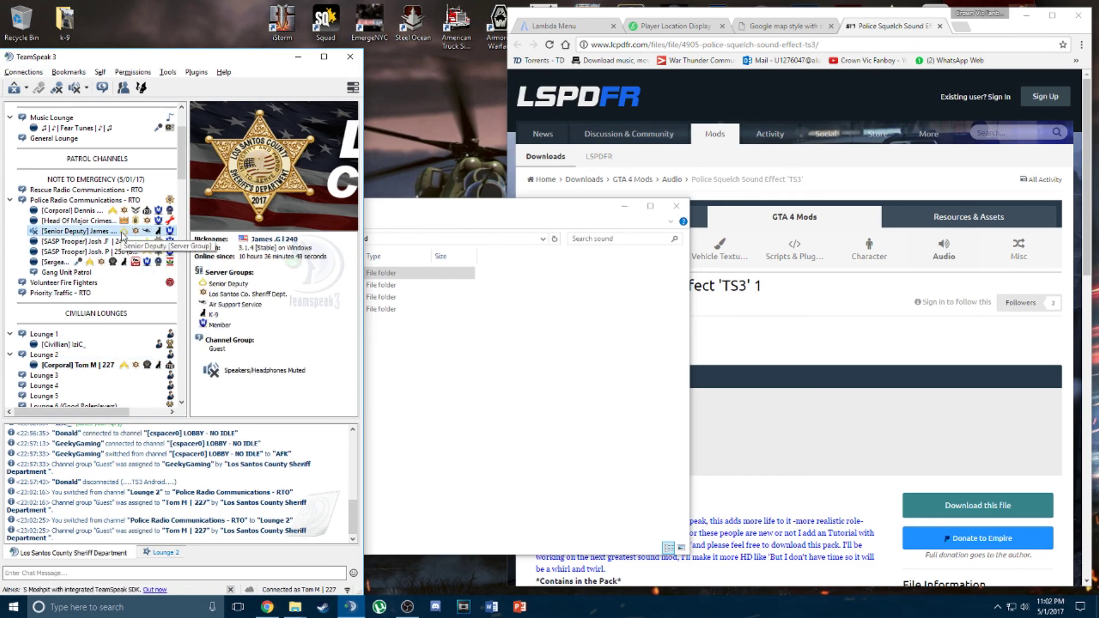